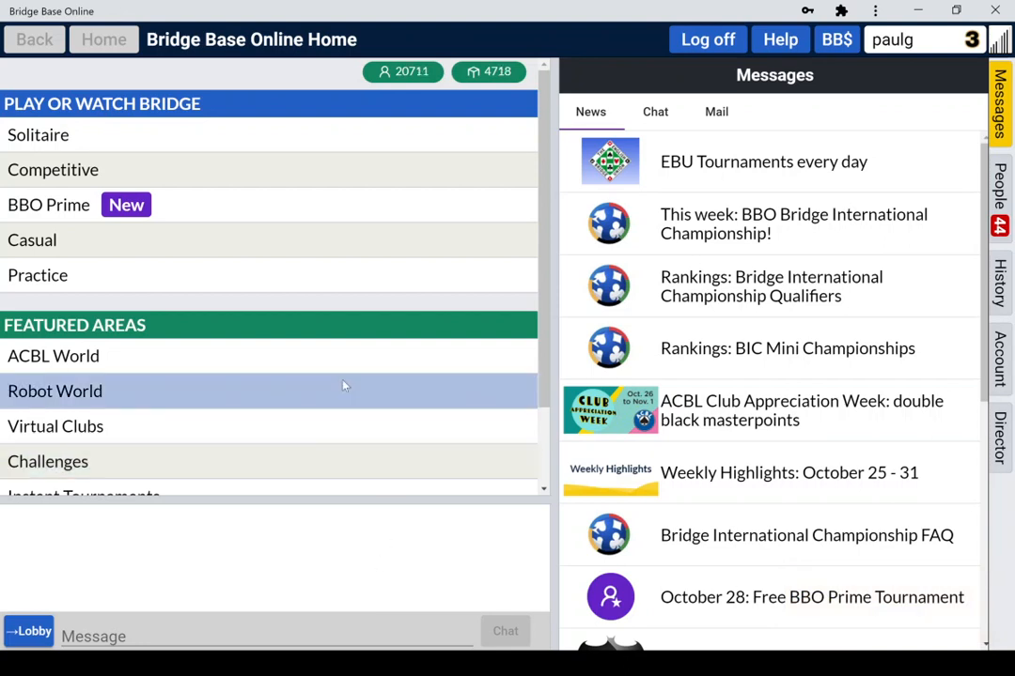
Step: Go from Competitive to Team Matches and start creating a new team match
{"action": "left_click", "coordinate": [344, 177]}
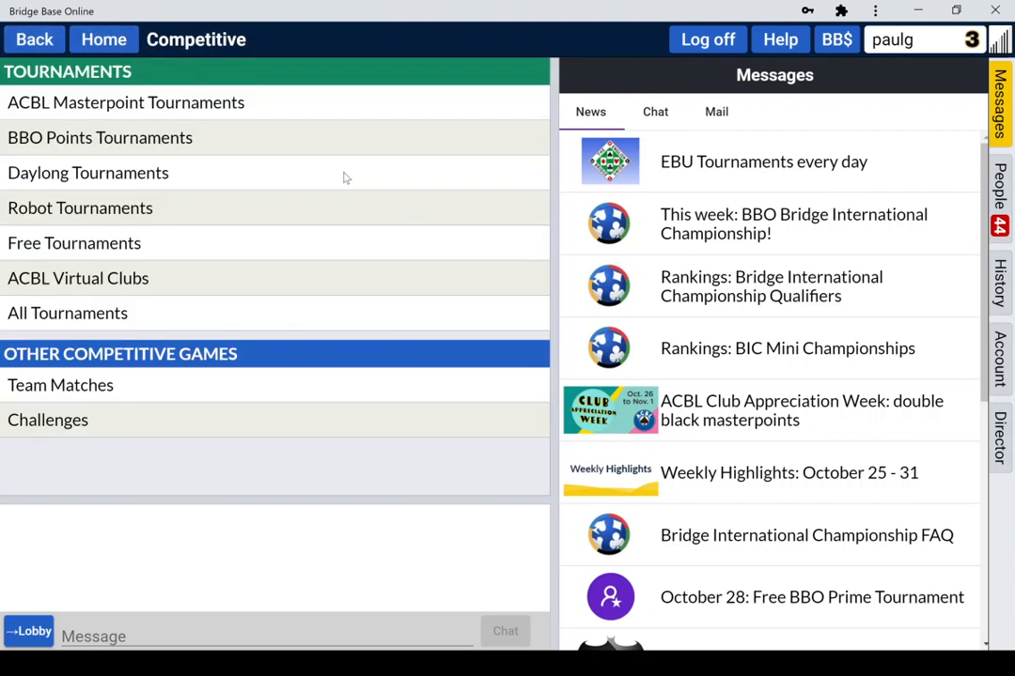
{"action": "left_click", "coordinate": [256, 383]}
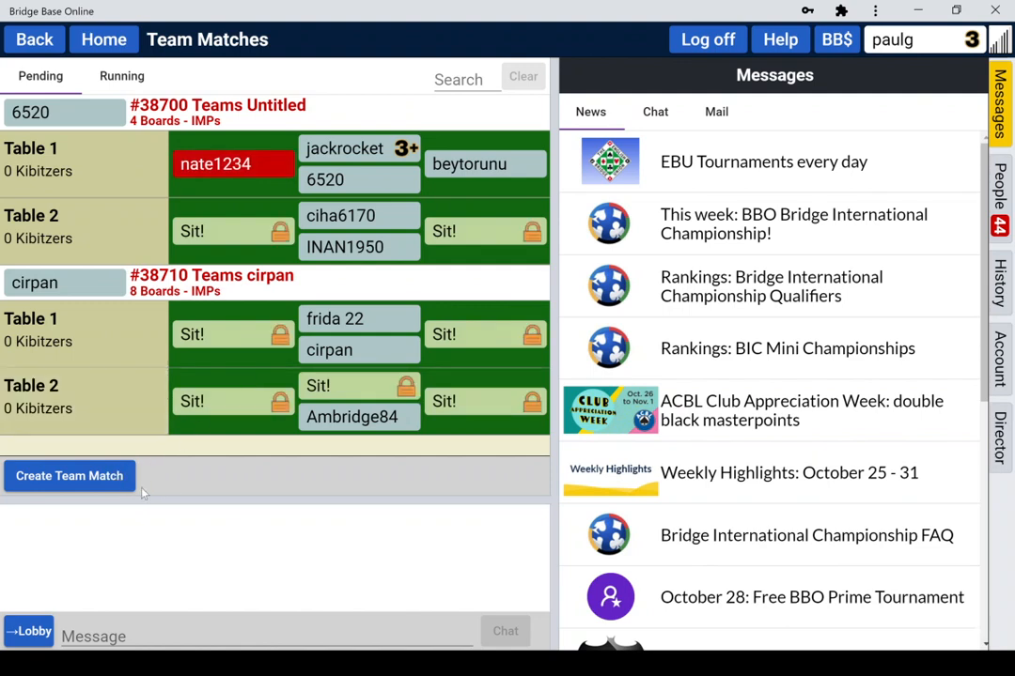
{"action": "left_click", "coordinate": [107, 482]}
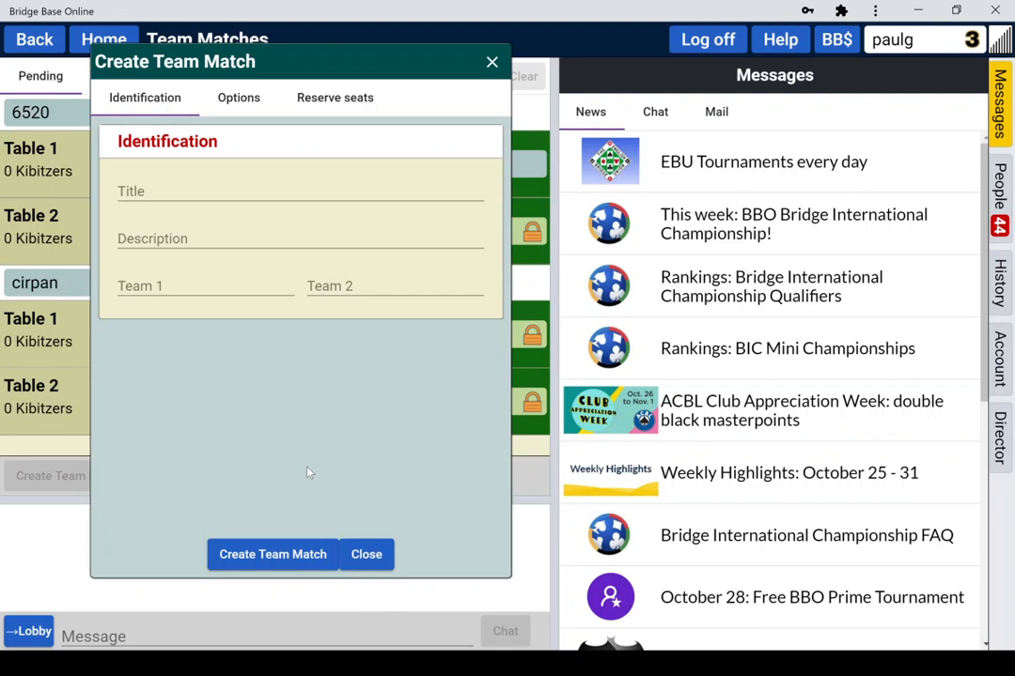
{"action": "left_click_drag", "start_coordinate": [282, 63], "coordinate": [619, 87]}
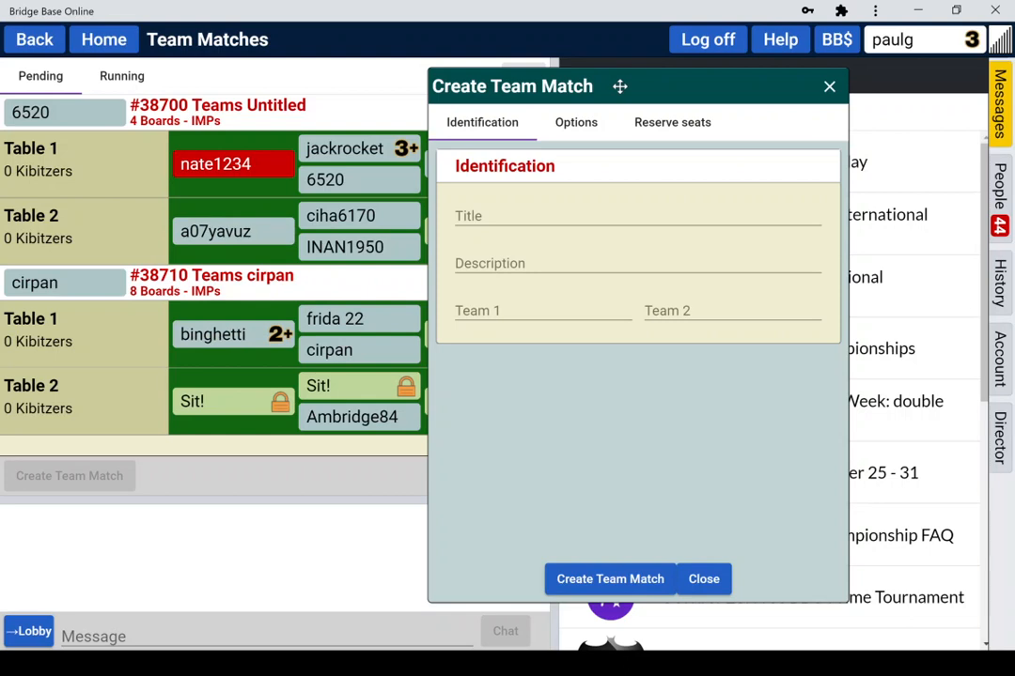
{"action": "left_click_drag", "start_coordinate": [619, 87], "coordinate": [339, 64]}
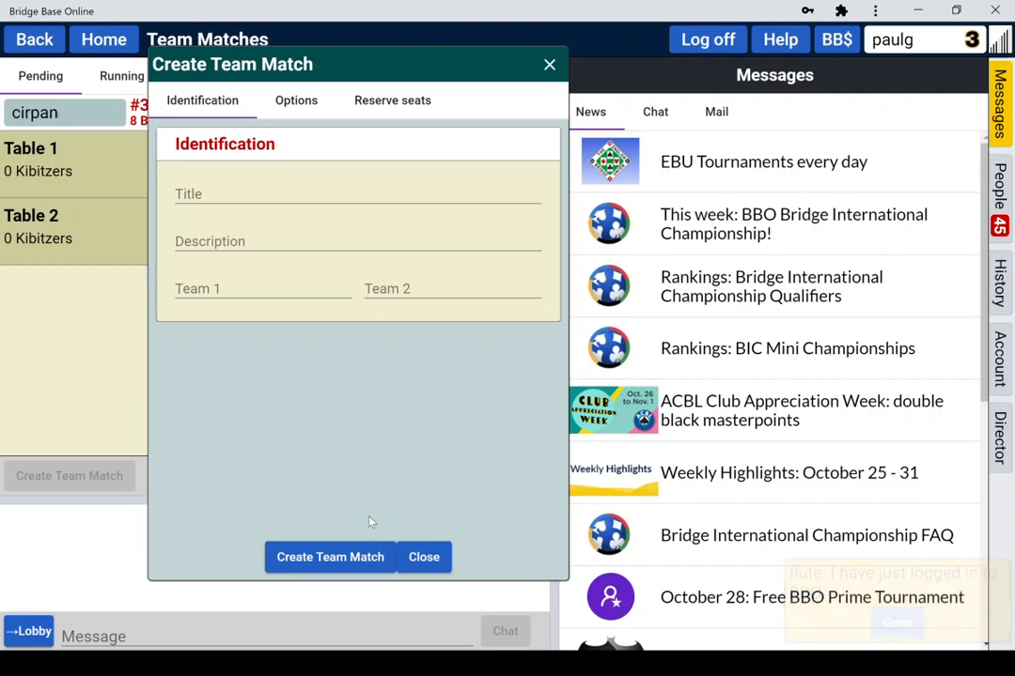
{"action": "left_click", "coordinate": [233, 188]}
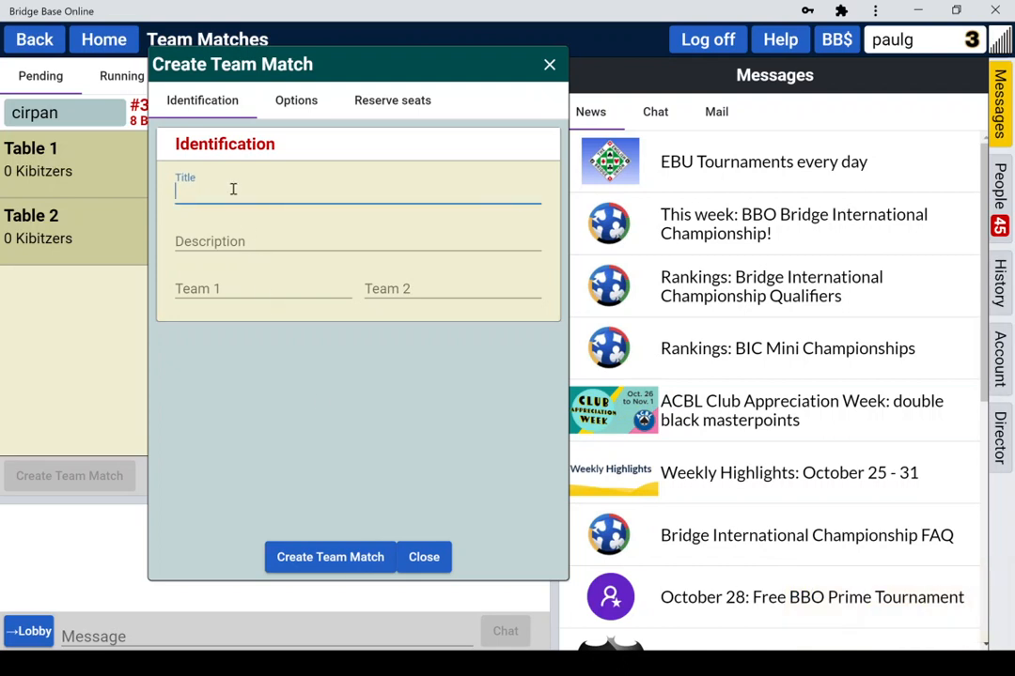
Step: Title the match 'Berwick Tuesday Teams' with Team 1 Gipson and Team 2 Mole
{"action": "type", "text": "Berwick Tuesday Teams"}
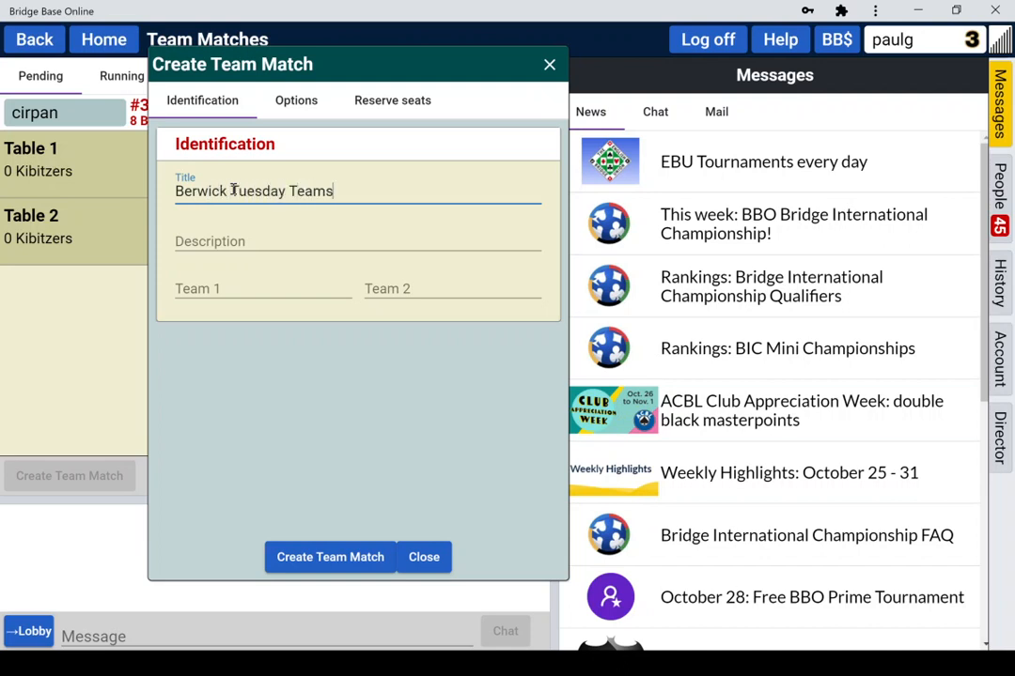
{"action": "left_click", "coordinate": [226, 290]}
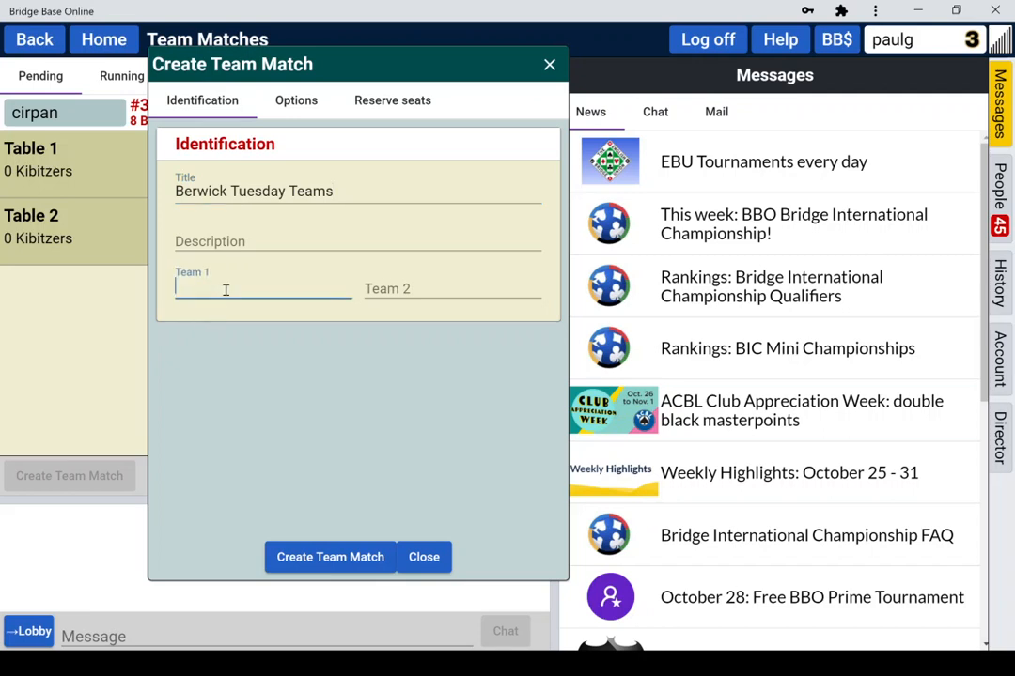
{"action": "type", "text": "Gipson"}
{"action": "key", "text": "Tab"}
{"action": "type", "text": "Mole"}
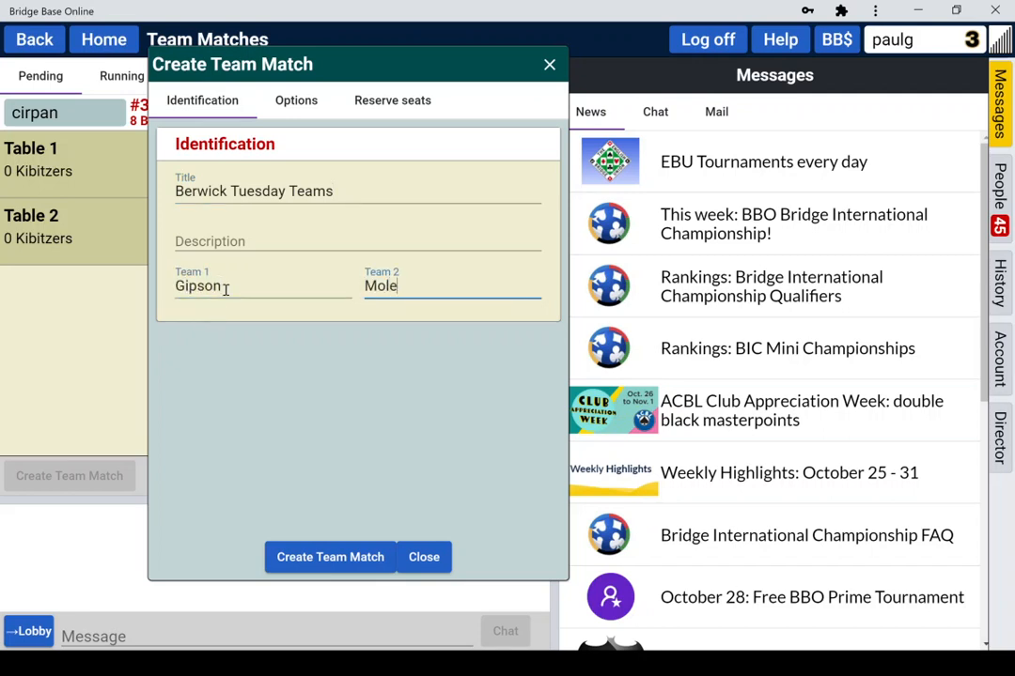
{"action": "left_click", "coordinate": [294, 103]}
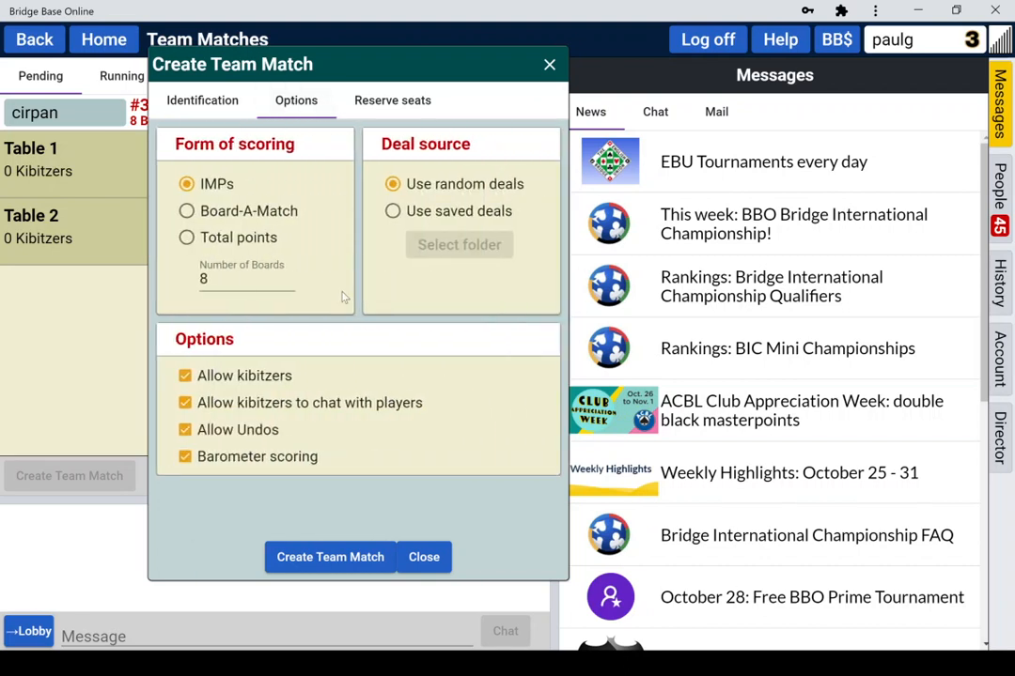
{"action": "left_click", "coordinate": [235, 276]}
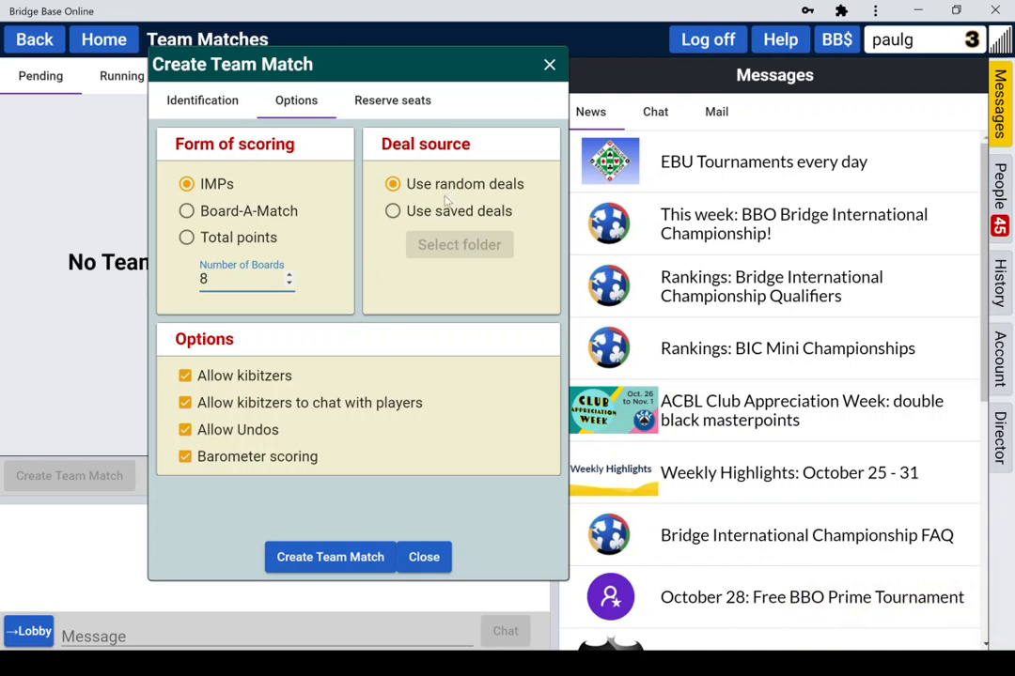
{"action": "left_click", "coordinate": [392, 212]}
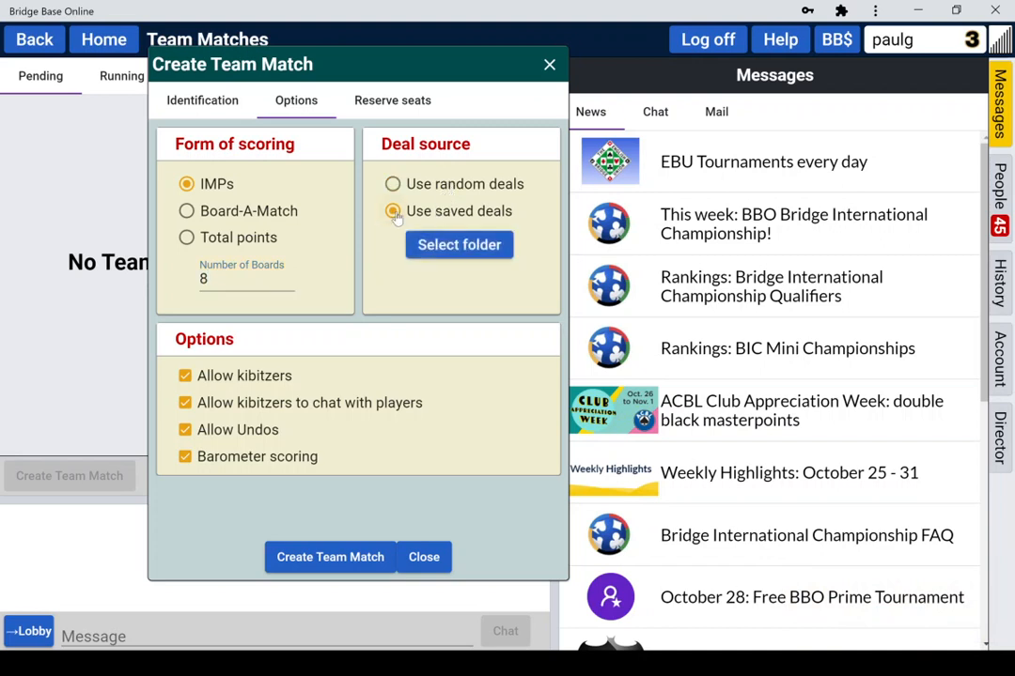
{"action": "left_click", "coordinate": [458, 247]}
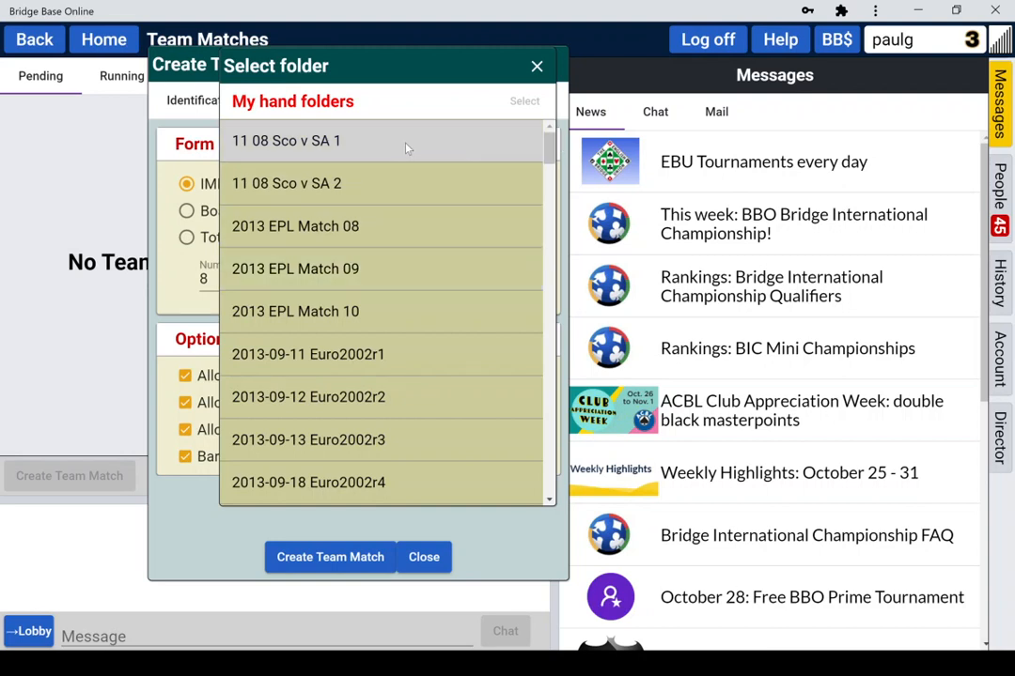
{"action": "left_click", "coordinate": [537, 68]}
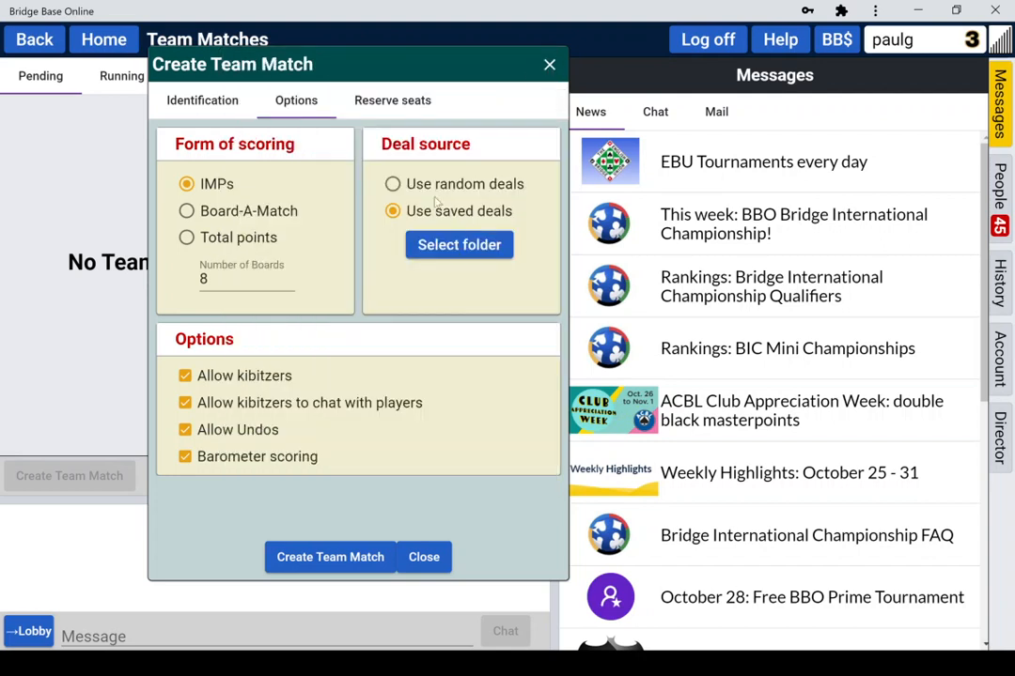
{"action": "left_click", "coordinate": [394, 184]}
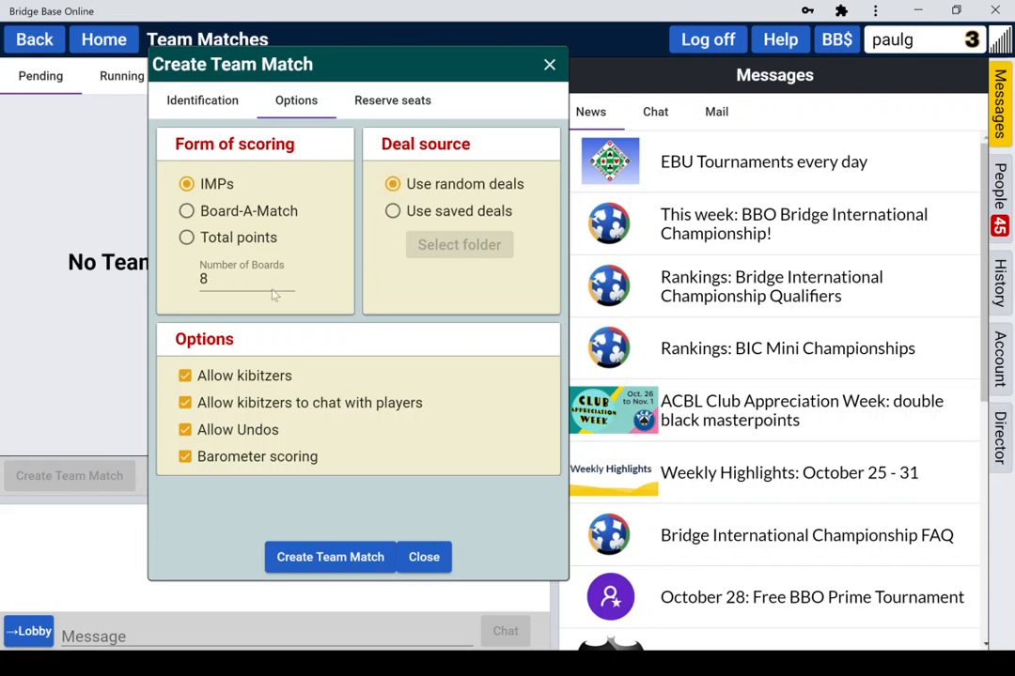
Step: Turn off kibitzer chat and barometer scoring, and set Number of Boards to 8
{"action": "left_click", "coordinate": [187, 403]}
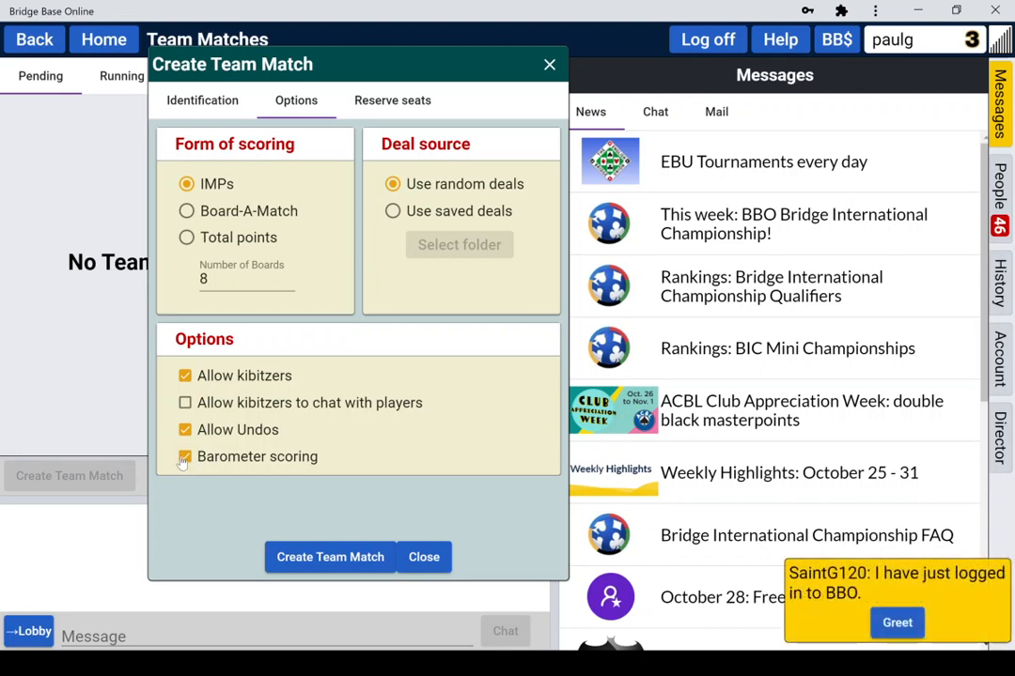
{"action": "left_click", "coordinate": [185, 458]}
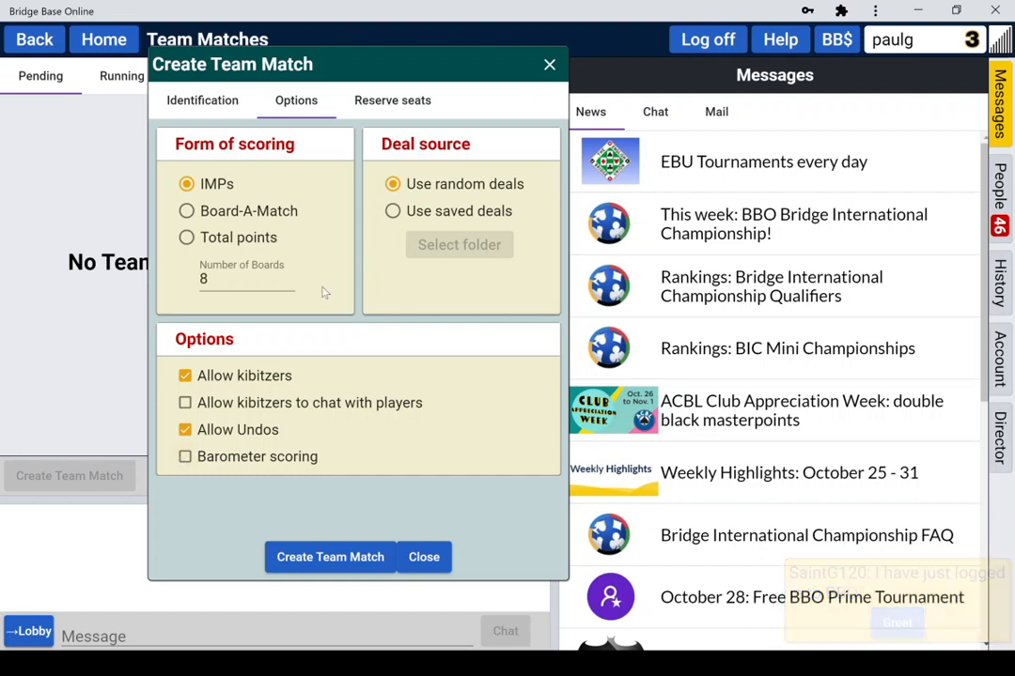
{"action": "left_click", "coordinate": [214, 280]}
{"action": "key", "text": "BackSpace"}
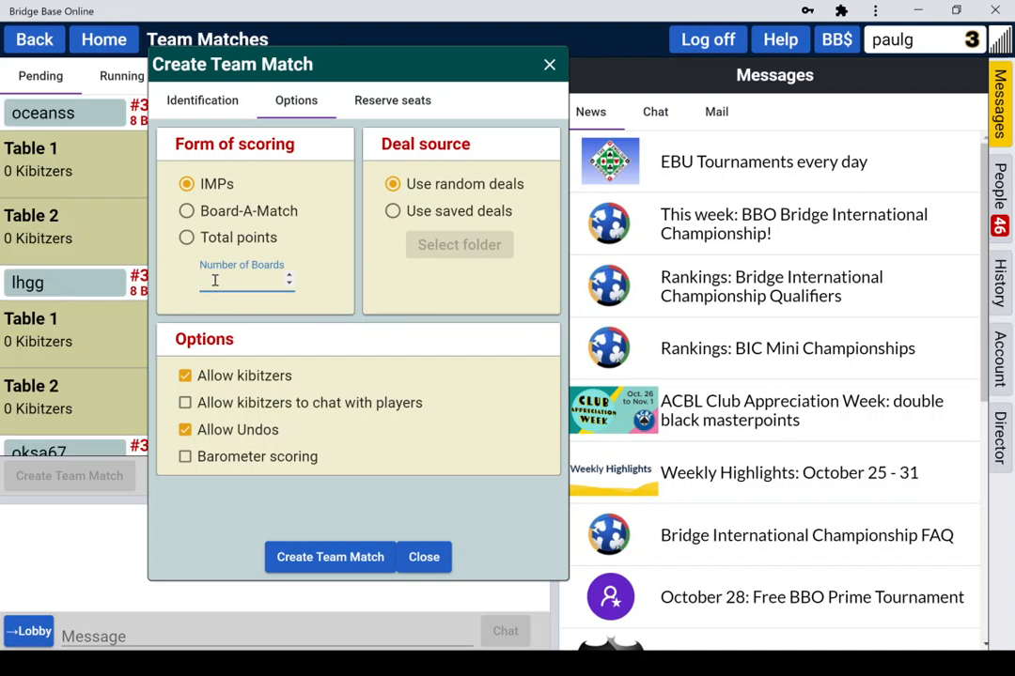
{"action": "type", "text": "16"}
{"action": "key", "text": "BackSpace"}
{"action": "key", "text": "BackSpace"}
{"action": "type", "text": "8"}
{"action": "left_click", "coordinate": [390, 102]}
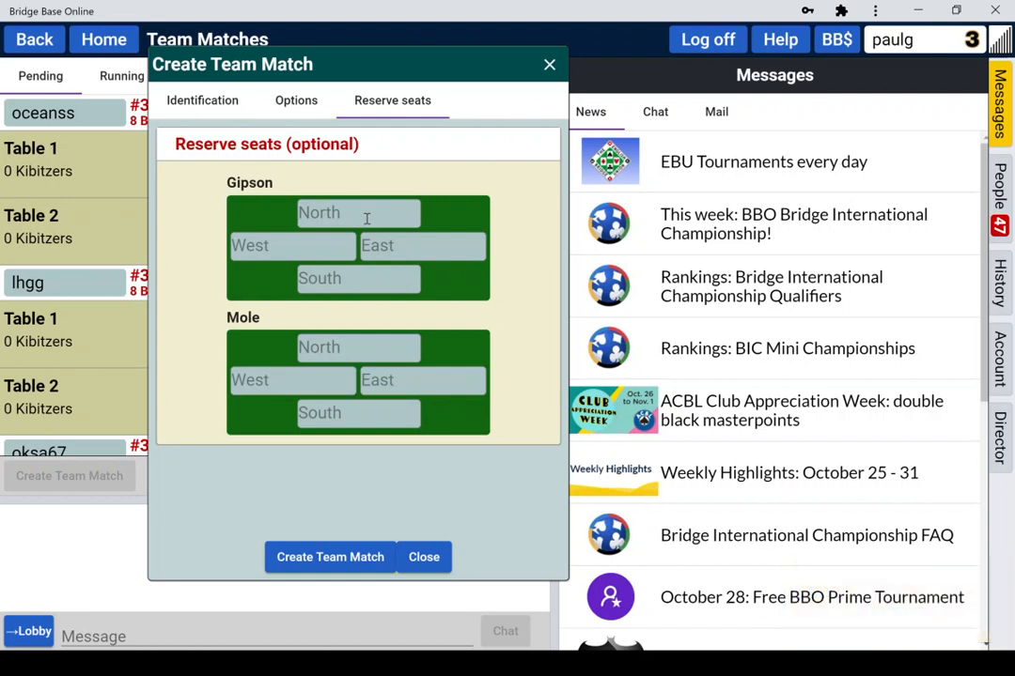
Step: Enter a player's username in each of Gipson's North, South, West and East seats
{"action": "type", "text": "paulg"}
{"action": "left_click", "coordinate": [320, 280]}
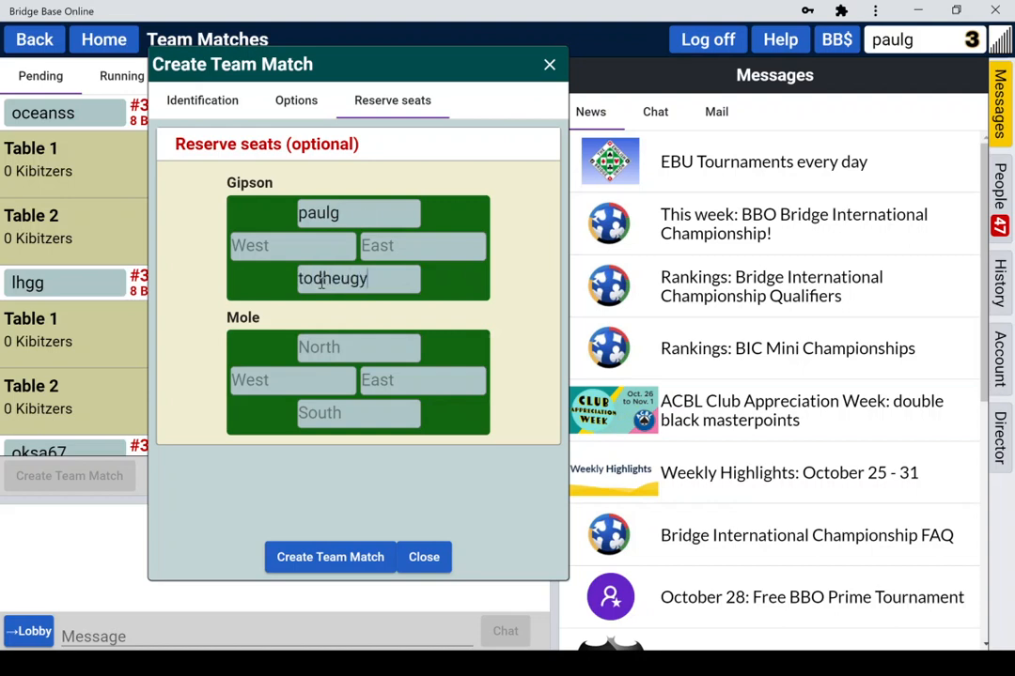
{"action": "left_click", "coordinate": [280, 245]}
{"action": "type", "text": "rosa7"}
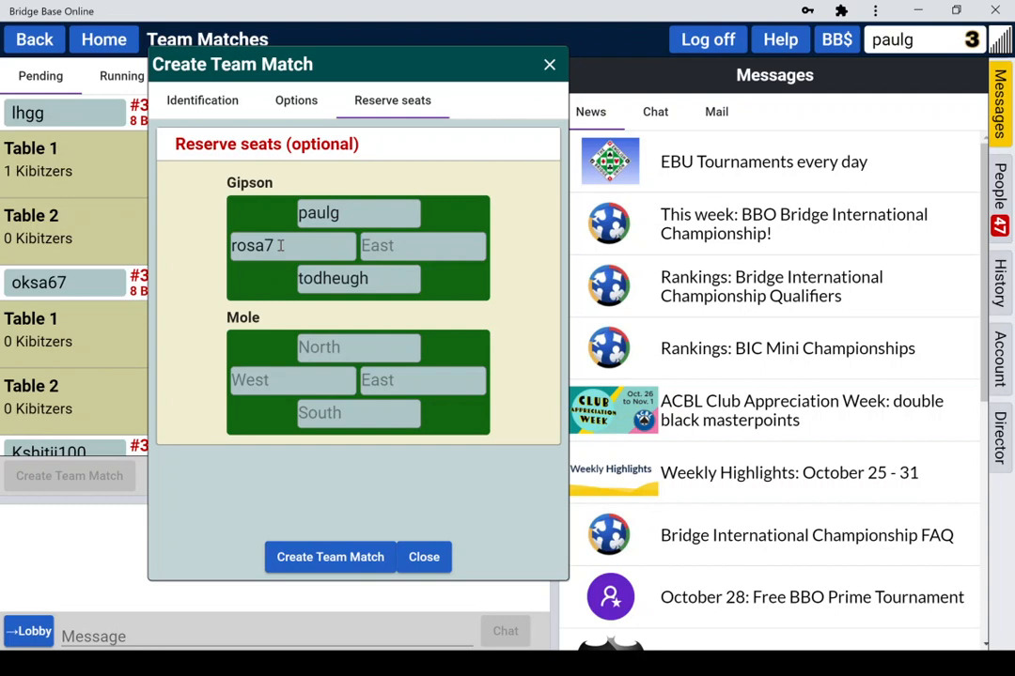
{"action": "key", "text": "Tab"}
{"action": "type", "text": "bordergirl"}
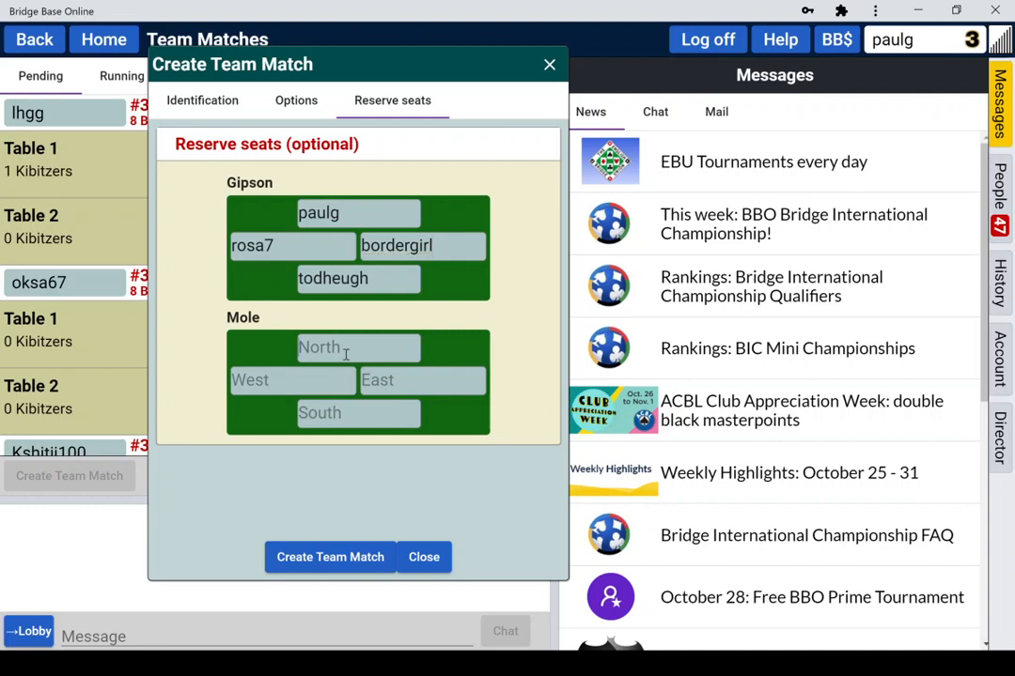
Step: Enter player usernames for Mole's North, South, West and East seats, correcting typos
{"action": "type", "text": "braint"}
{"action": "key", "text": "BackSpace"}
{"action": "key", "text": "BackSpace"}
{"action": "key", "text": "BackSpace"}
{"action": "key", "text": "BackSpace"}
{"action": "type", "text": "iant1"}
{"action": "left_click", "coordinate": [337, 418]}
{"action": "type", "text": "g"}
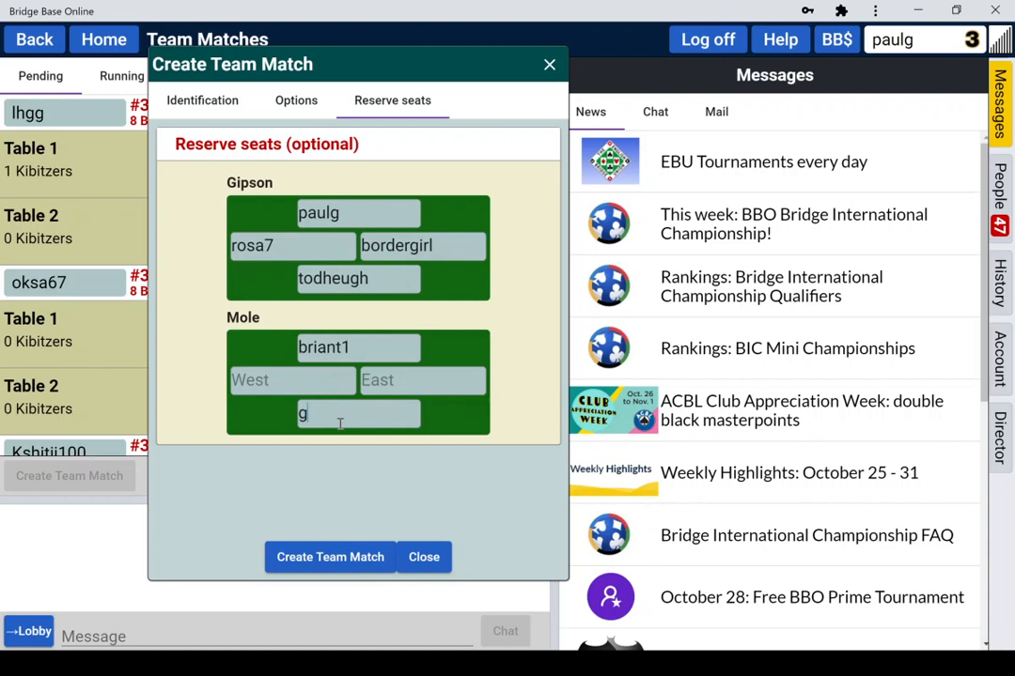
{"action": "type", "text": "eomar"}
{"action": "left_click", "coordinate": [292, 385]}
{"action": "type", "text": "m"}
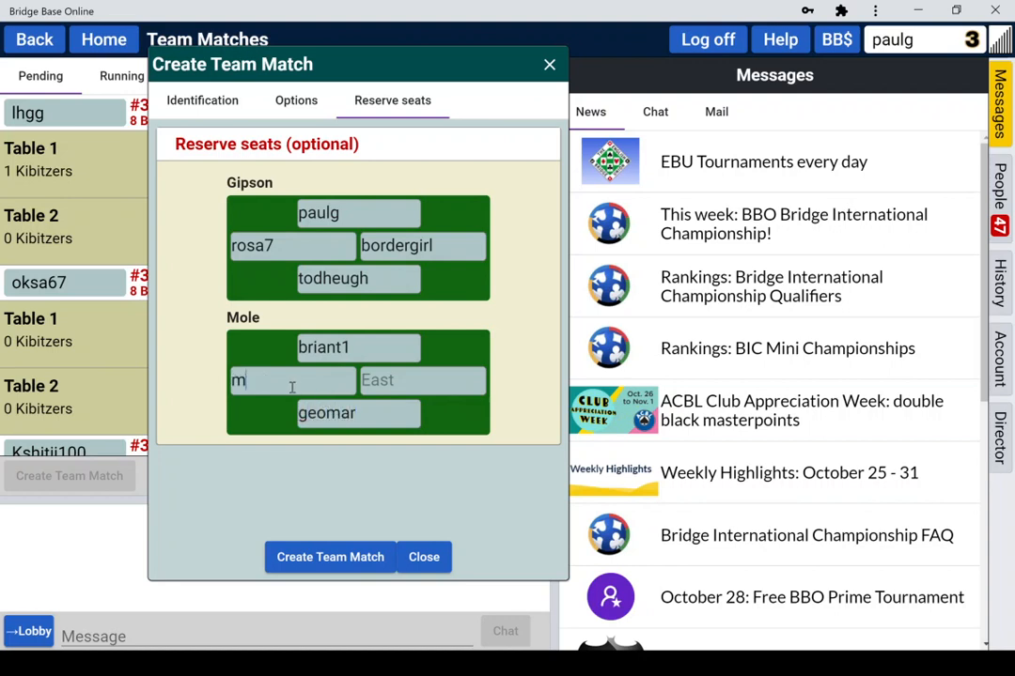
{"action": "type", "text": "olley"}
{"action": "left_click", "coordinate": [267, 376]}
{"action": "key", "text": "BackSpace"}
{"action": "type", "text": "ey"}
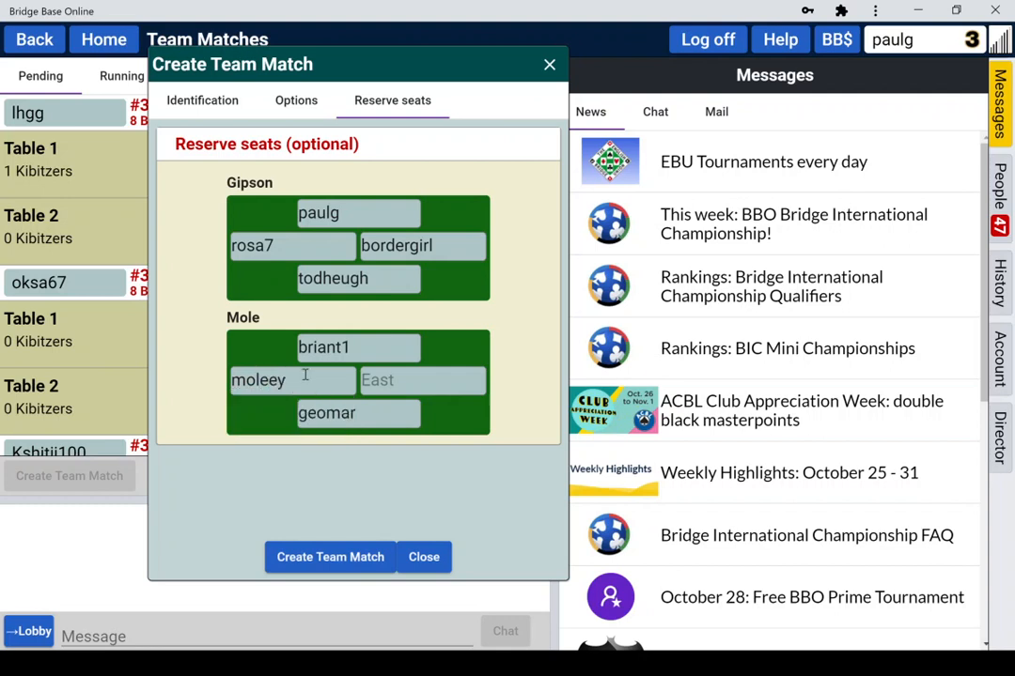
{"action": "type", "text": "1"}
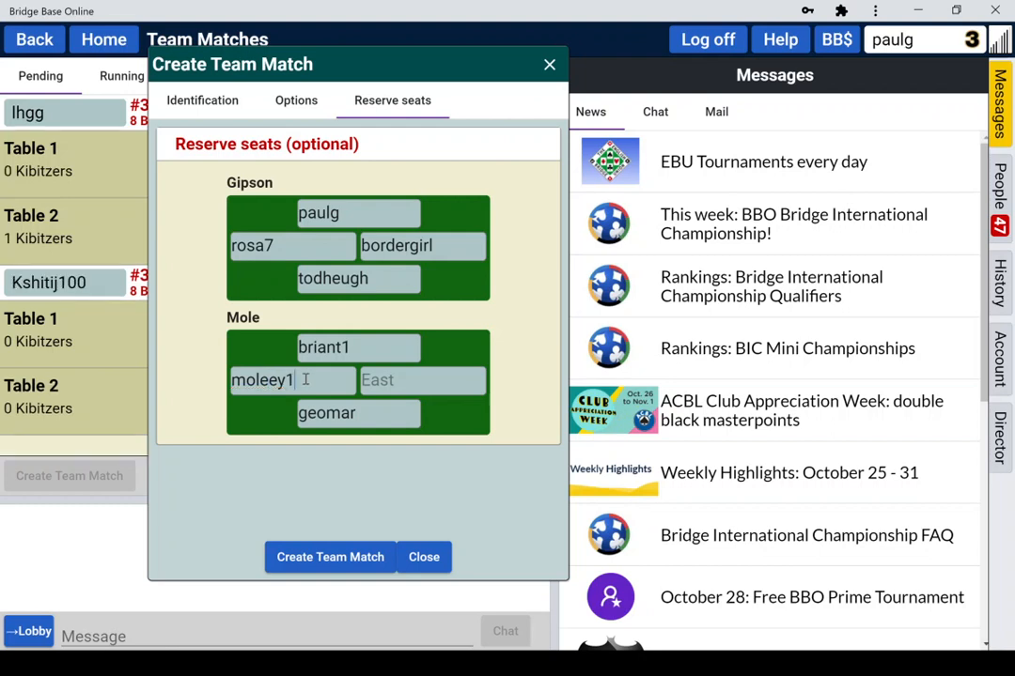
{"action": "left_click", "coordinate": [413, 381]}
{"action": "type", "text": "dunslass"}
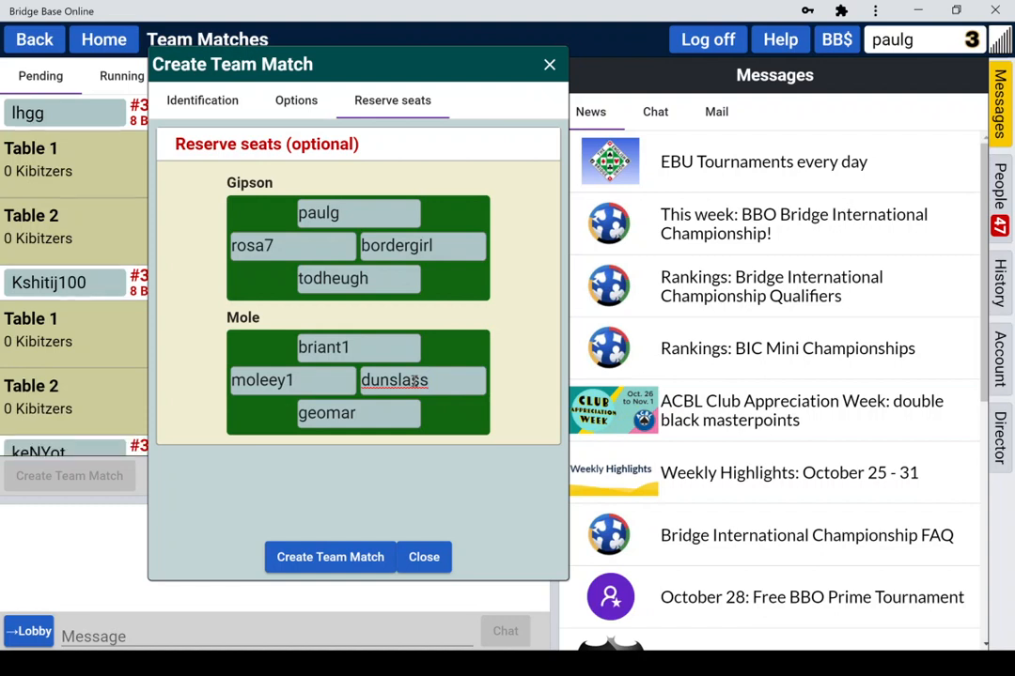
{"action": "left_click", "coordinate": [348, 558]}
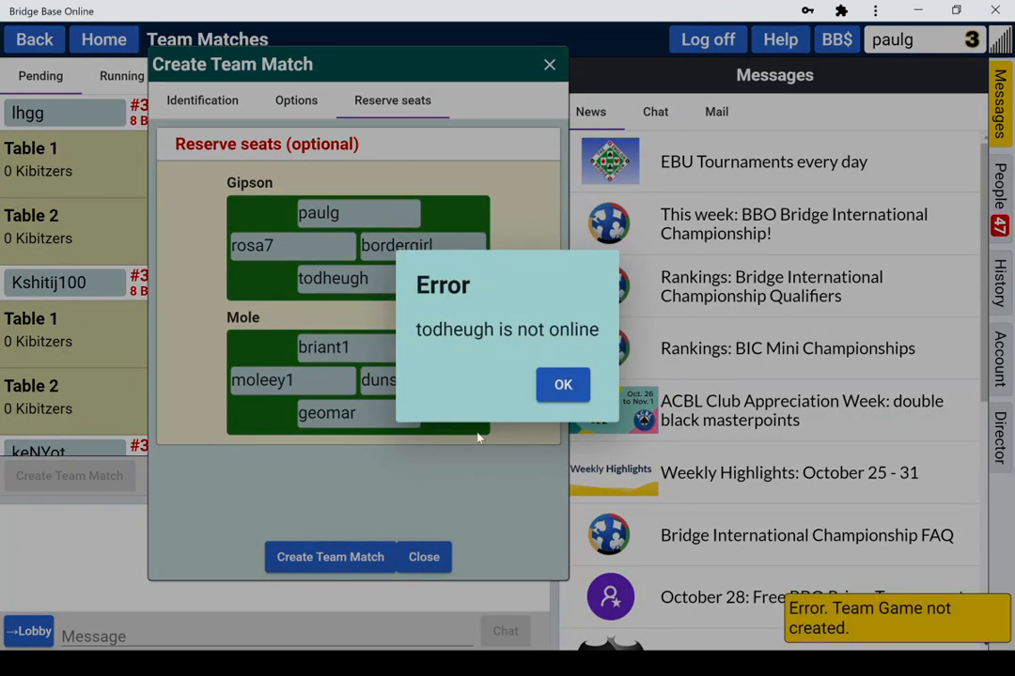
{"action": "left_click", "coordinate": [558, 386]}
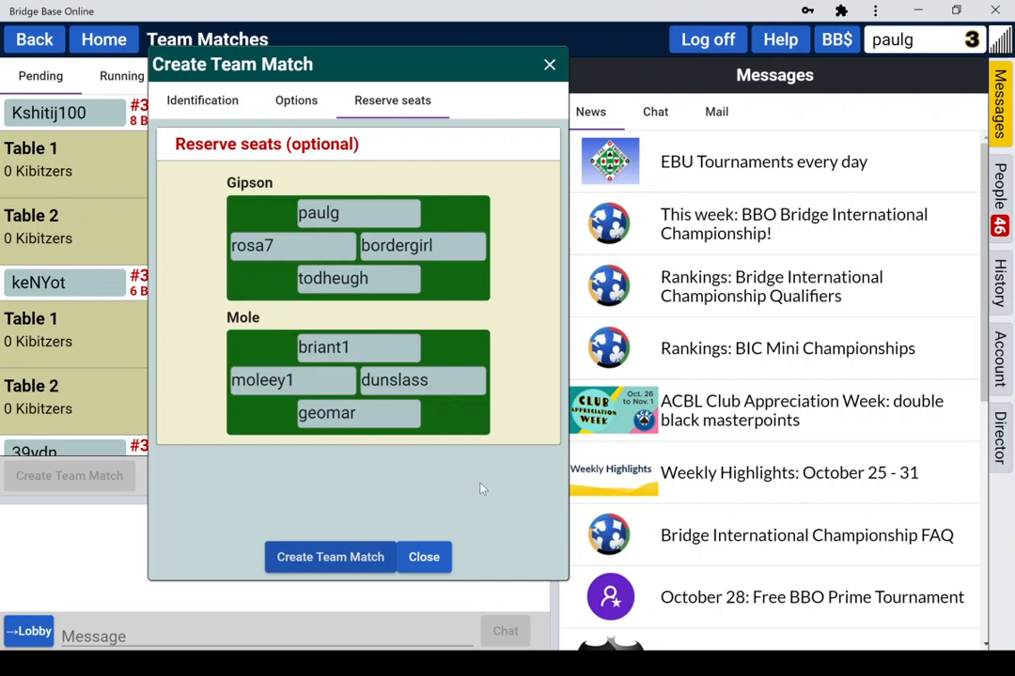
{"action": "left_click", "coordinate": [331, 559]}
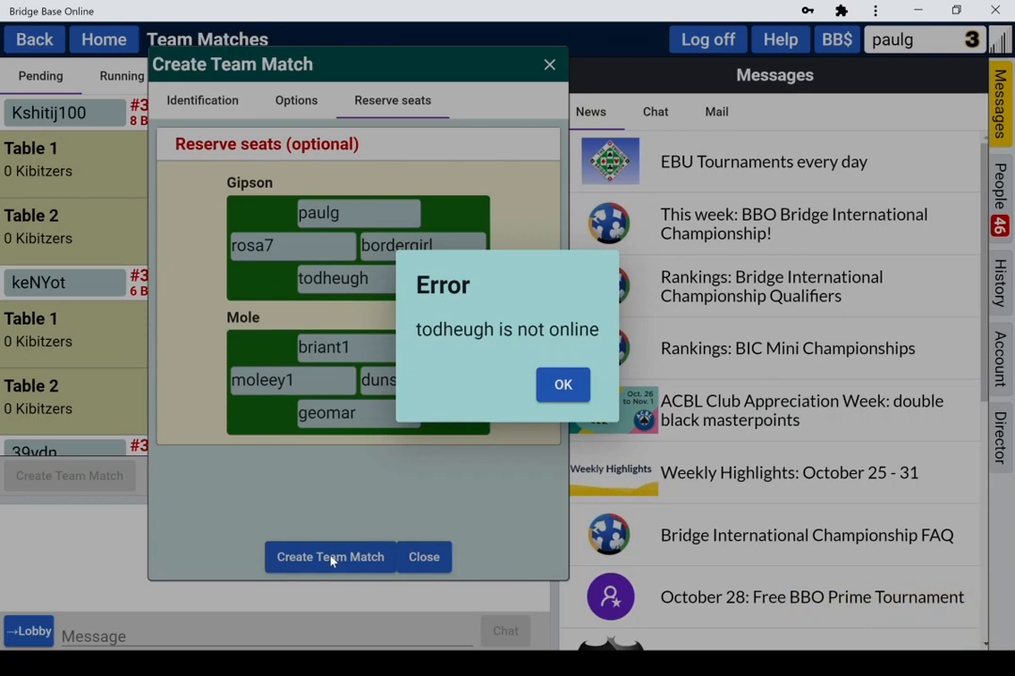
{"action": "left_click", "coordinate": [563, 384]}
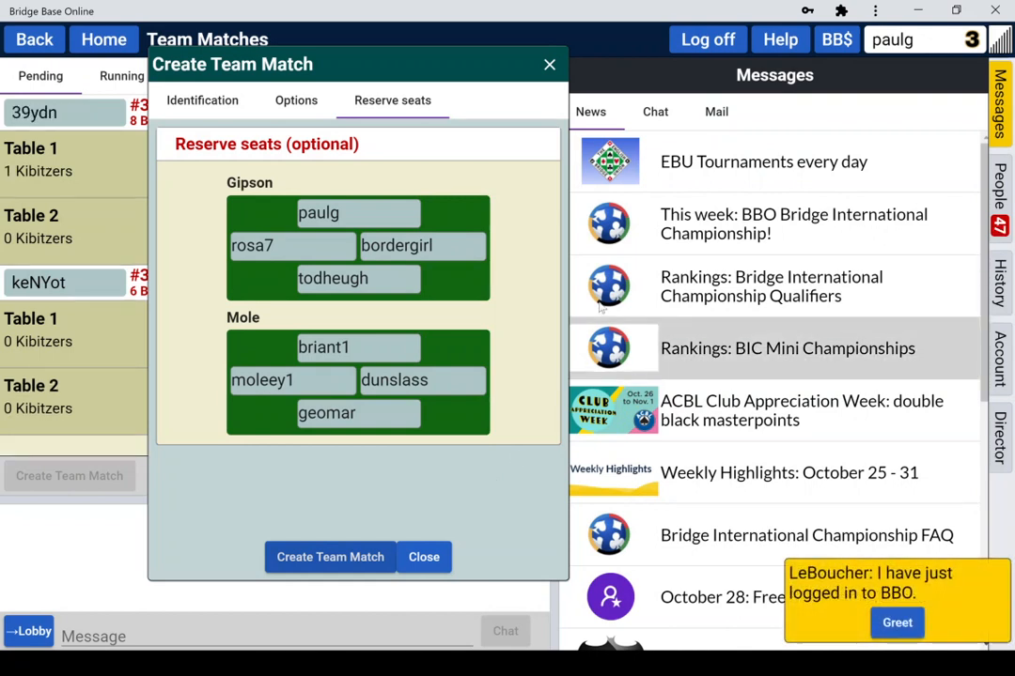
Step: Overwrite Gipson's North, South, West and East seats with different players' usernames
{"action": "double_click", "coordinate": [324, 212]}
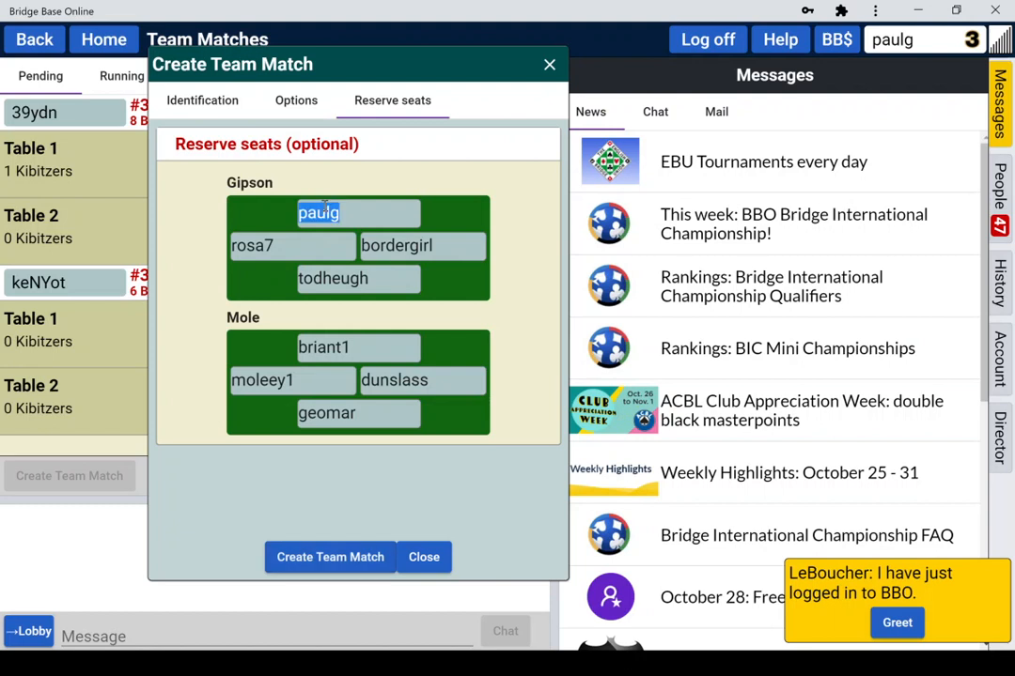
{"action": "type", "text": "rosa7"}
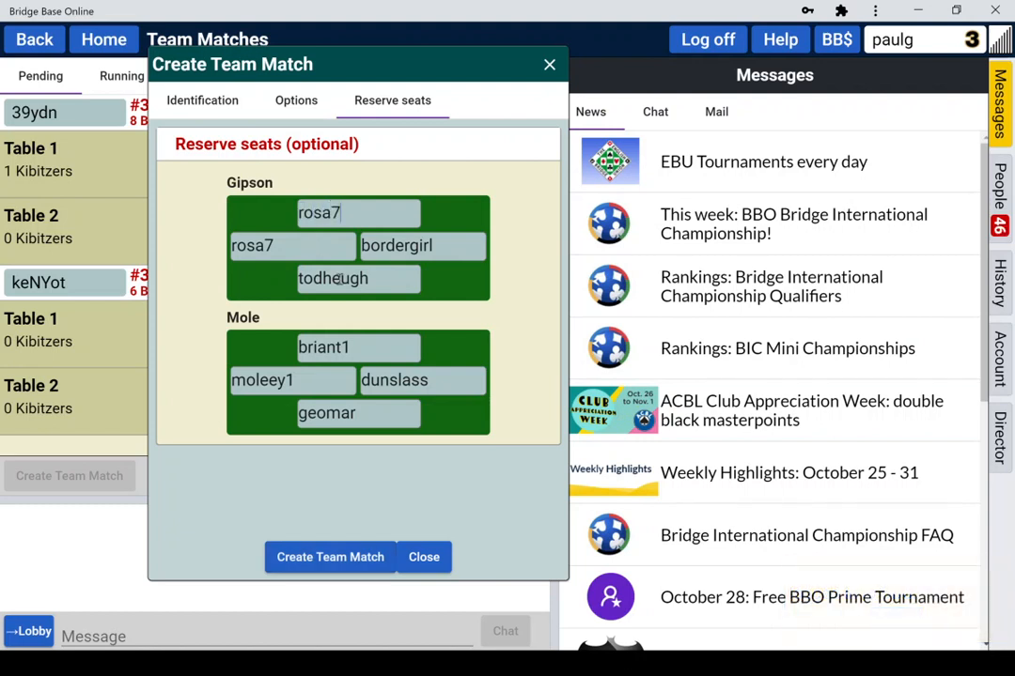
{"action": "double_click", "coordinate": [343, 279]}
{"action": "type", "text": "bordergirl"}
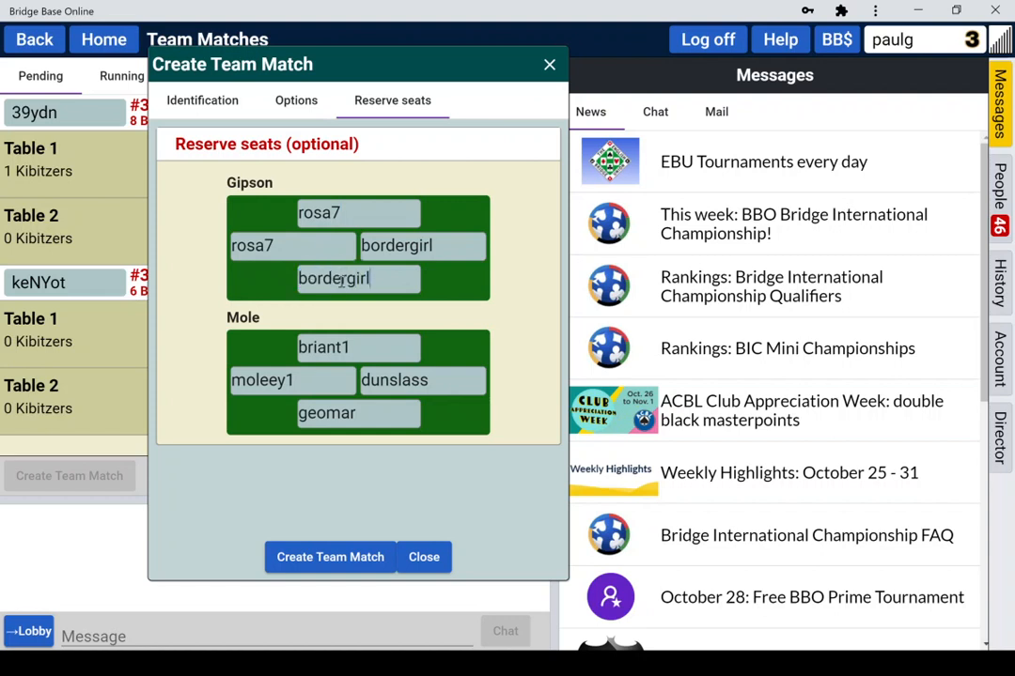
{"action": "double_click", "coordinate": [287, 248]}
{"action": "type", "text": "paulg"}
{"action": "double_click", "coordinate": [387, 245]}
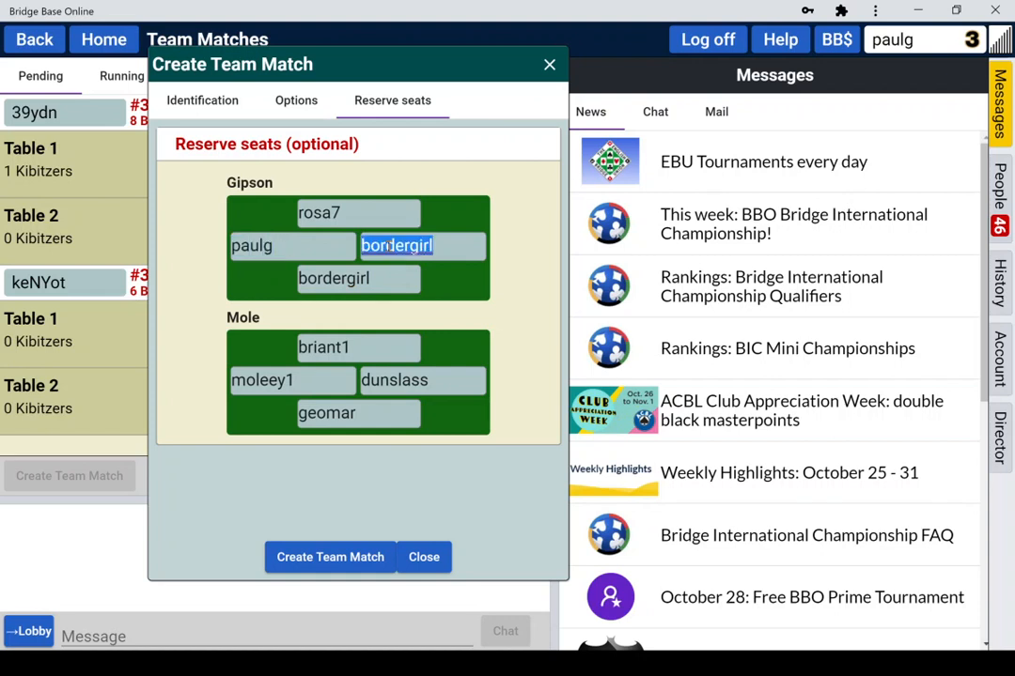
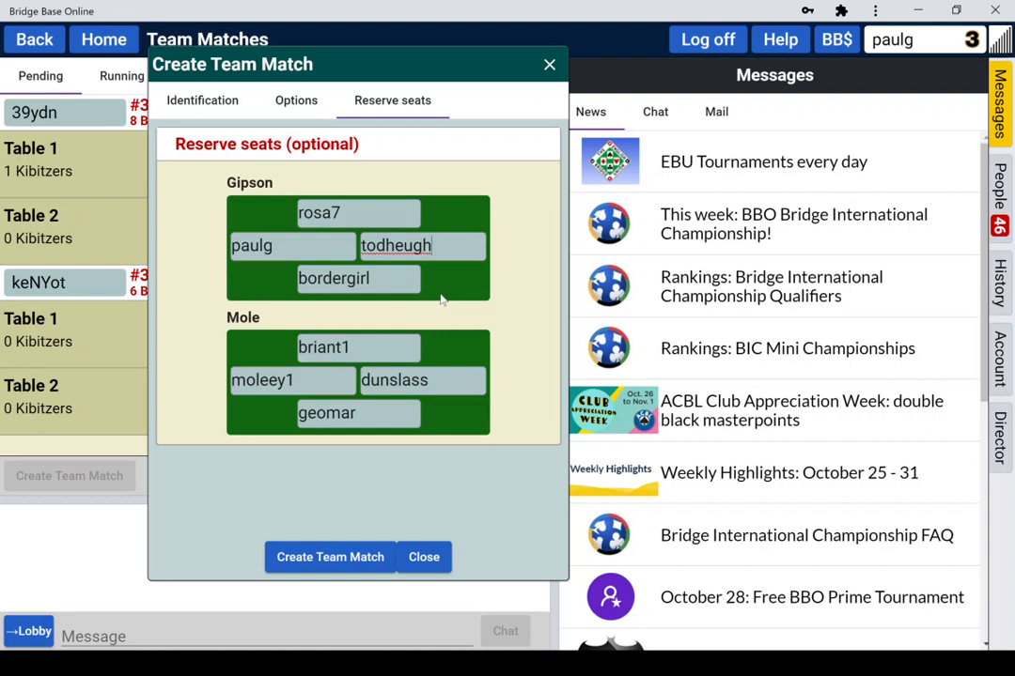
Step: Clear Gipson's North, West, East and South seat reservations
{"action": "double_click", "coordinate": [307, 215]}
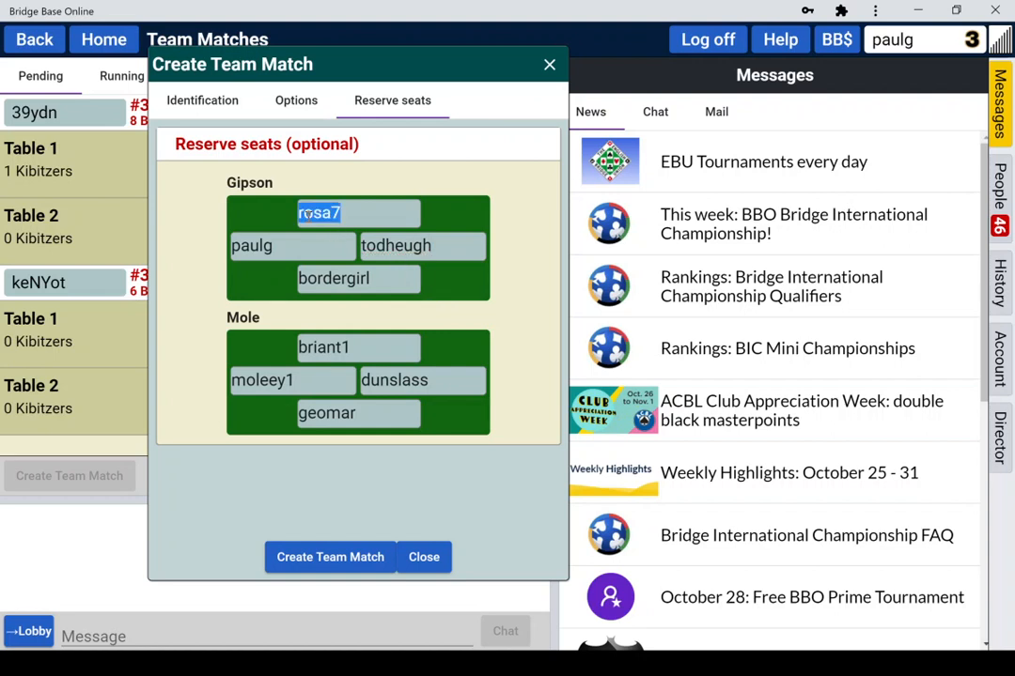
{"action": "key", "text": "BackSpace"}
{"action": "double_click", "coordinate": [272, 246]}
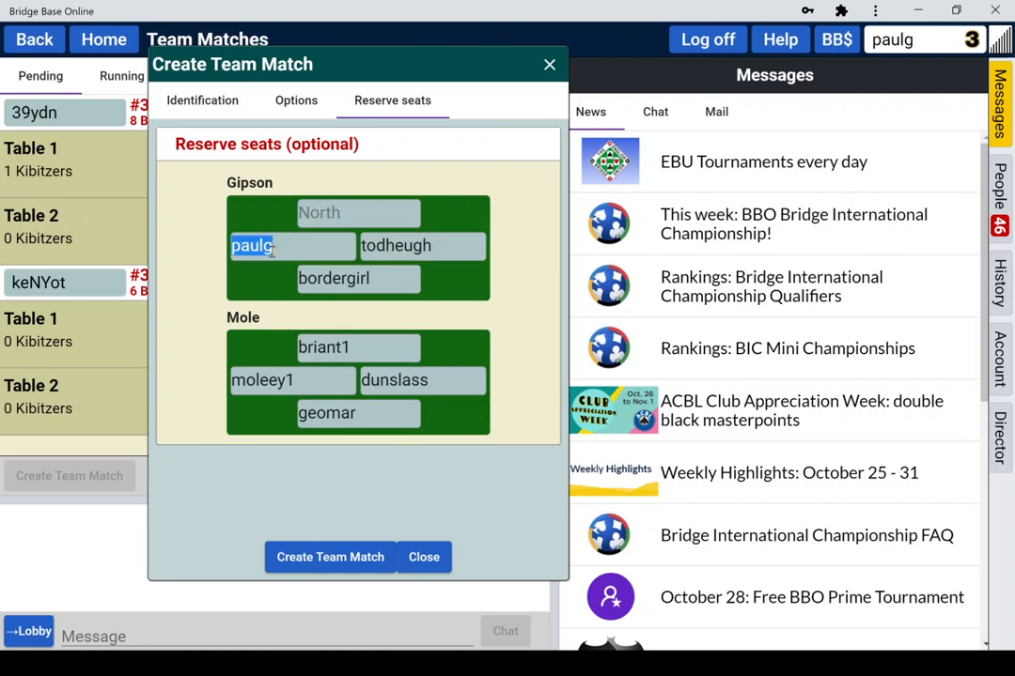
{"action": "key", "text": "BackSpace"}
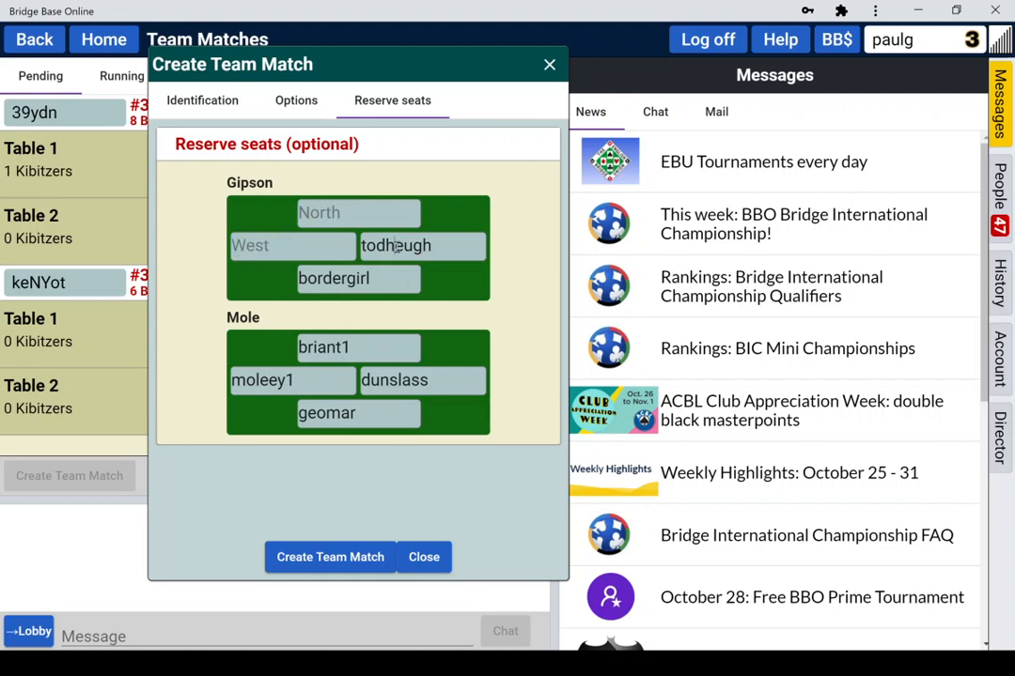
{"action": "double_click", "coordinate": [397, 246]}
{"action": "key", "text": "BackSpace"}
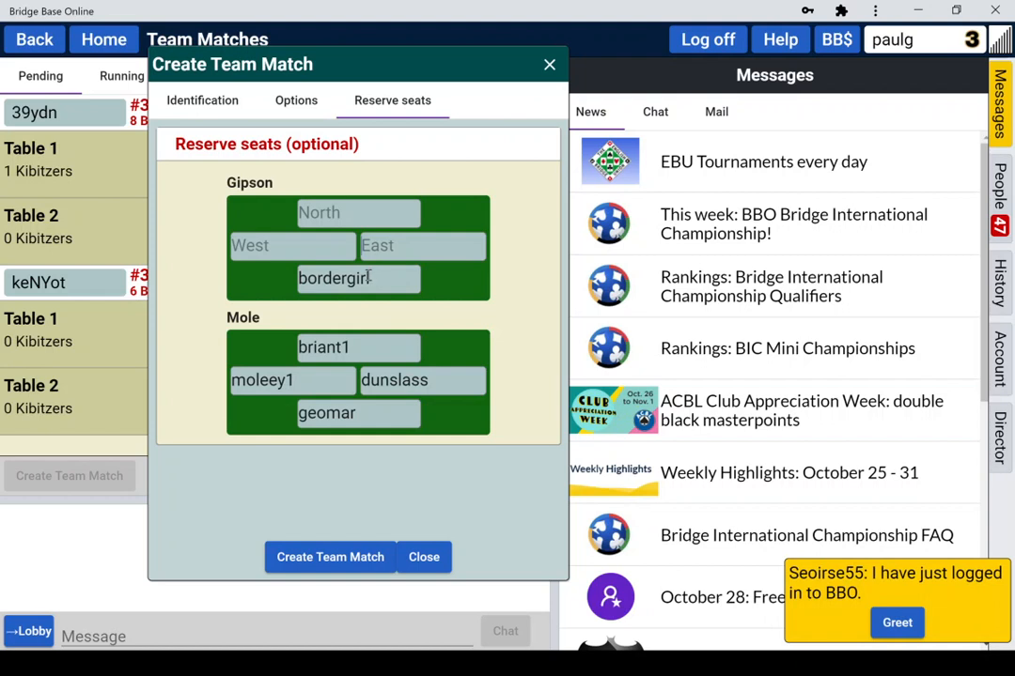
{"action": "double_click", "coordinate": [369, 277]}
{"action": "key", "text": "BackSpace"}
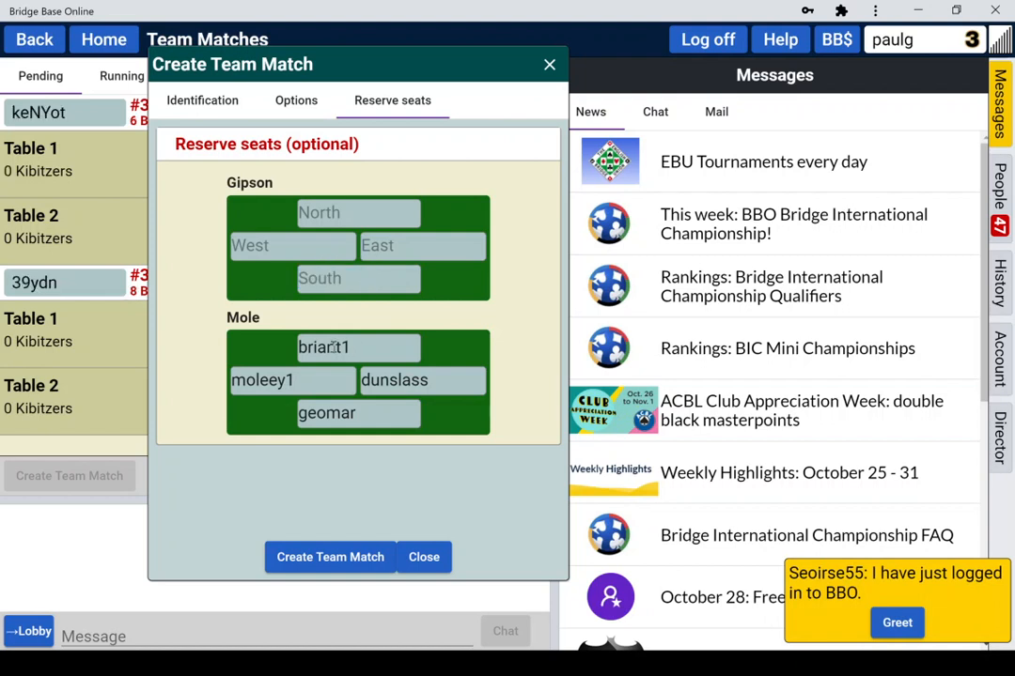
Step: Clear Mole's North, West, East and South seat reservations
{"action": "double_click", "coordinate": [334, 347]}
{"action": "key", "text": "BackSpace"}
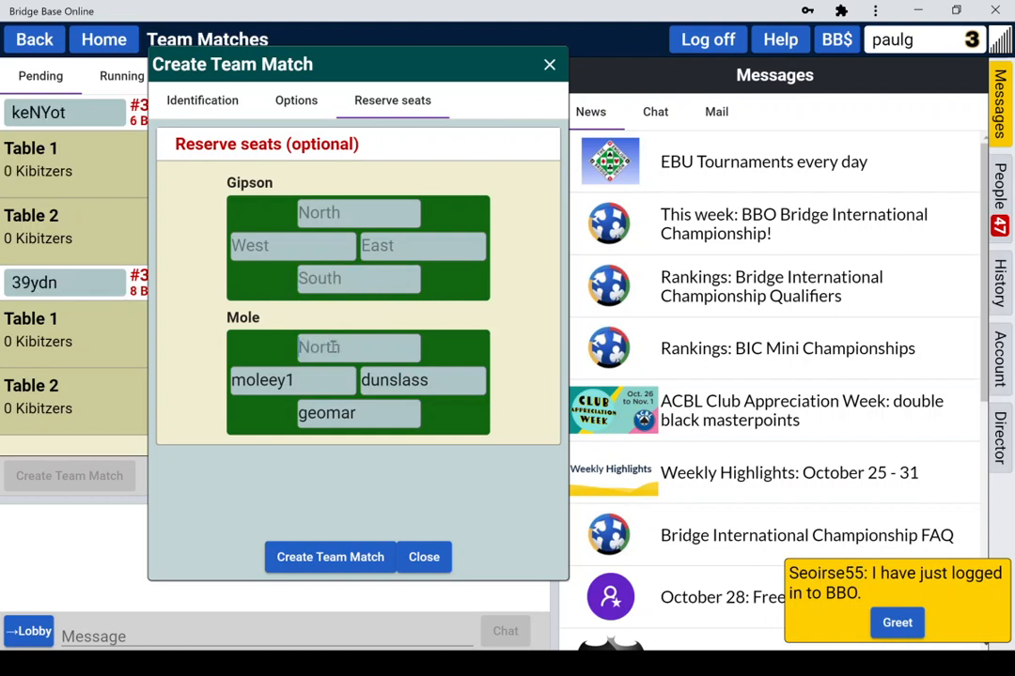
{"action": "double_click", "coordinate": [268, 382]}
{"action": "key", "text": "BackSpace"}
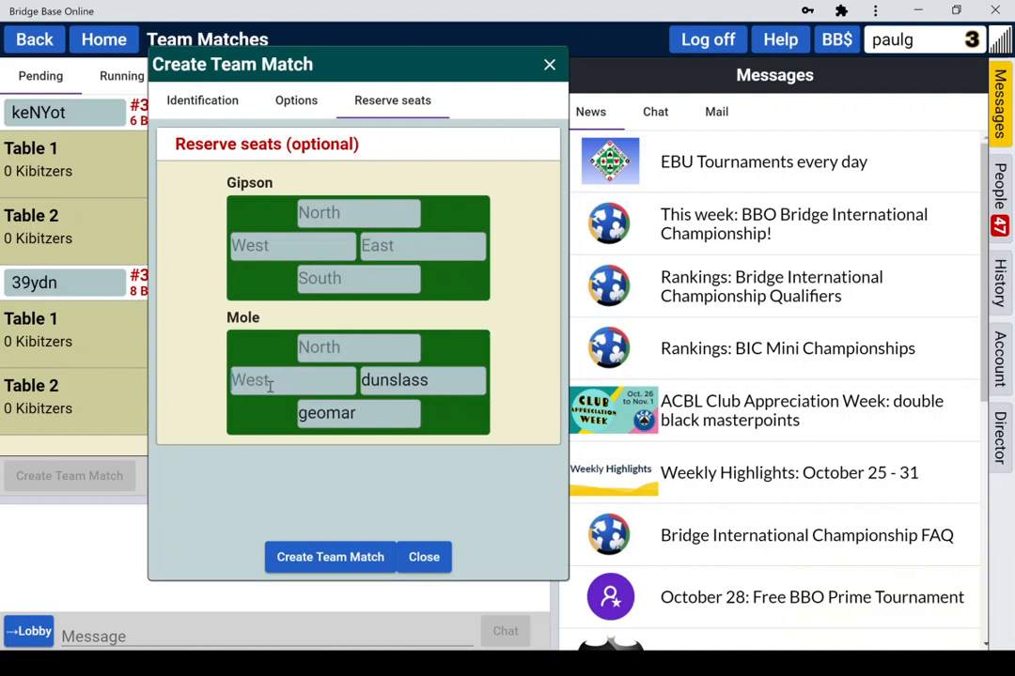
{"action": "double_click", "coordinate": [397, 381]}
{"action": "key", "text": "BackSpace"}
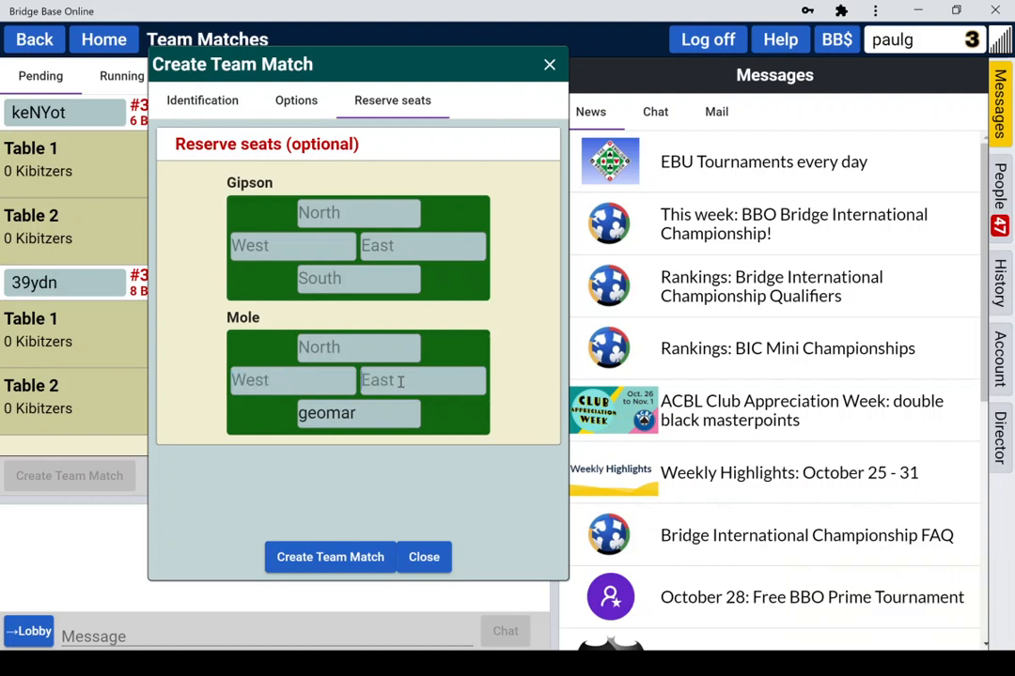
{"action": "double_click", "coordinate": [326, 415]}
{"action": "key", "text": "BackSpace"}
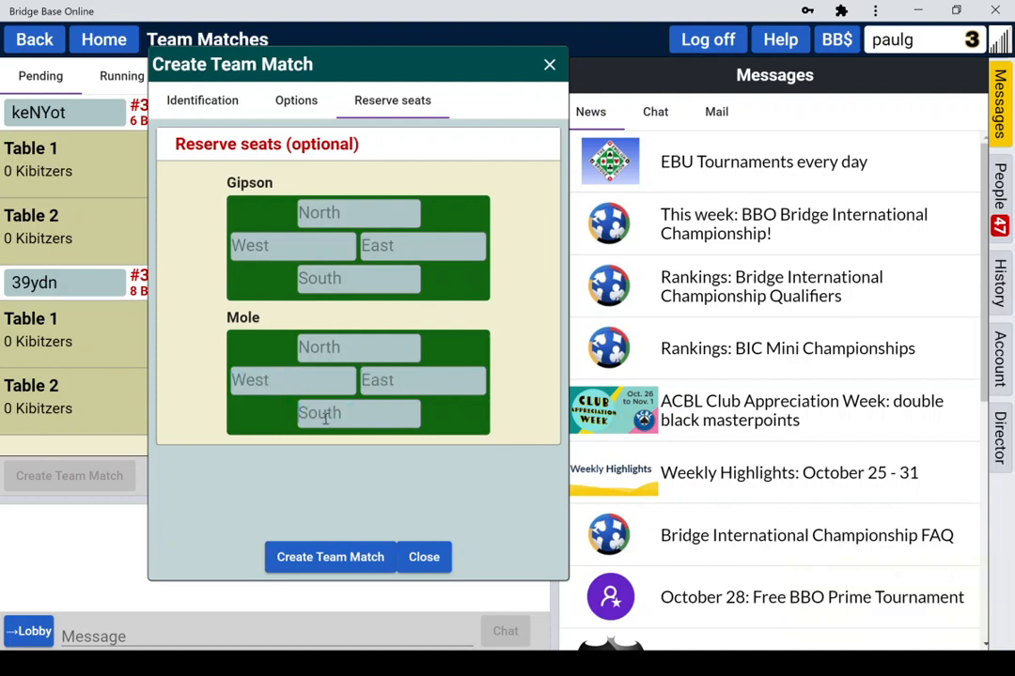
Step: Replace the title with 'NO MATCH - VIDEO ONLY' and enter the description '+private+'
{"action": "left_click", "coordinate": [213, 104]}
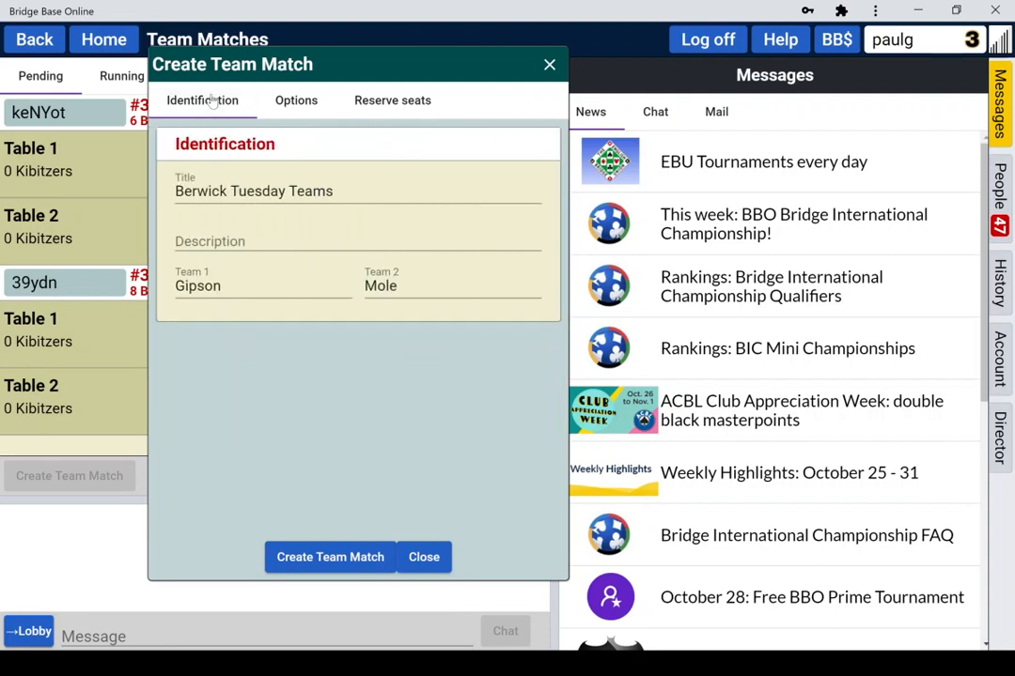
{"action": "left_click", "coordinate": [337, 192]}
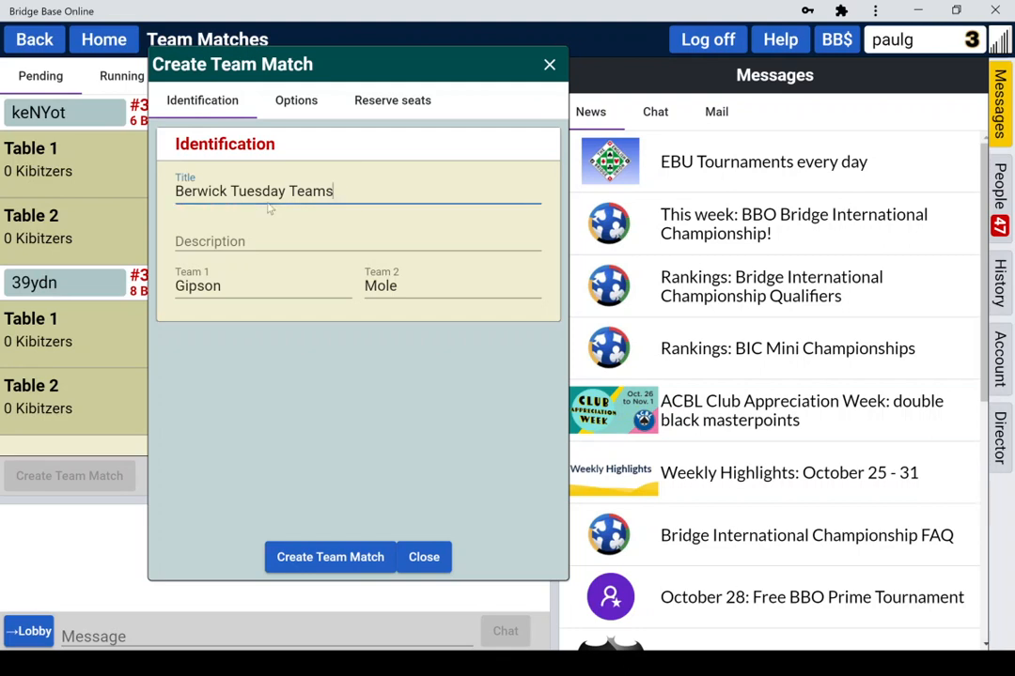
{"action": "left_click_drag", "start_coordinate": [332, 192], "coordinate": [146, 208]}
{"action": "key", "text": "BackSpace"}
{"action": "key", "text": "BackSpace"}
{"action": "key", "text": "BackSpace"}
{"action": "key", "text": "BackSpace"}
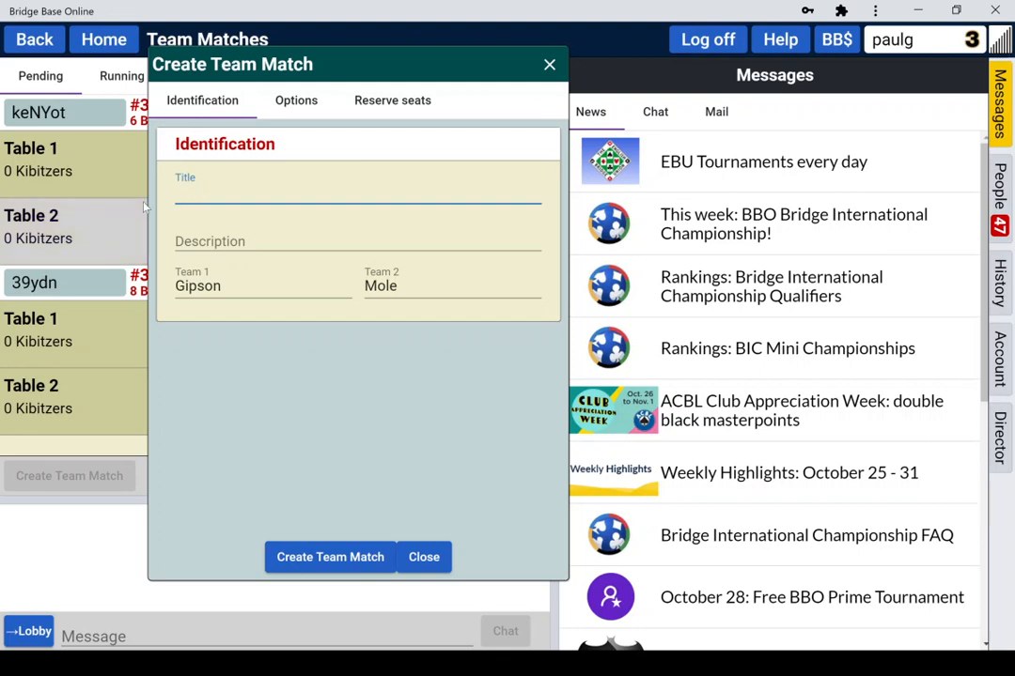
{"action": "type", "text": "NO MATCH - VIDEO ONLY"}
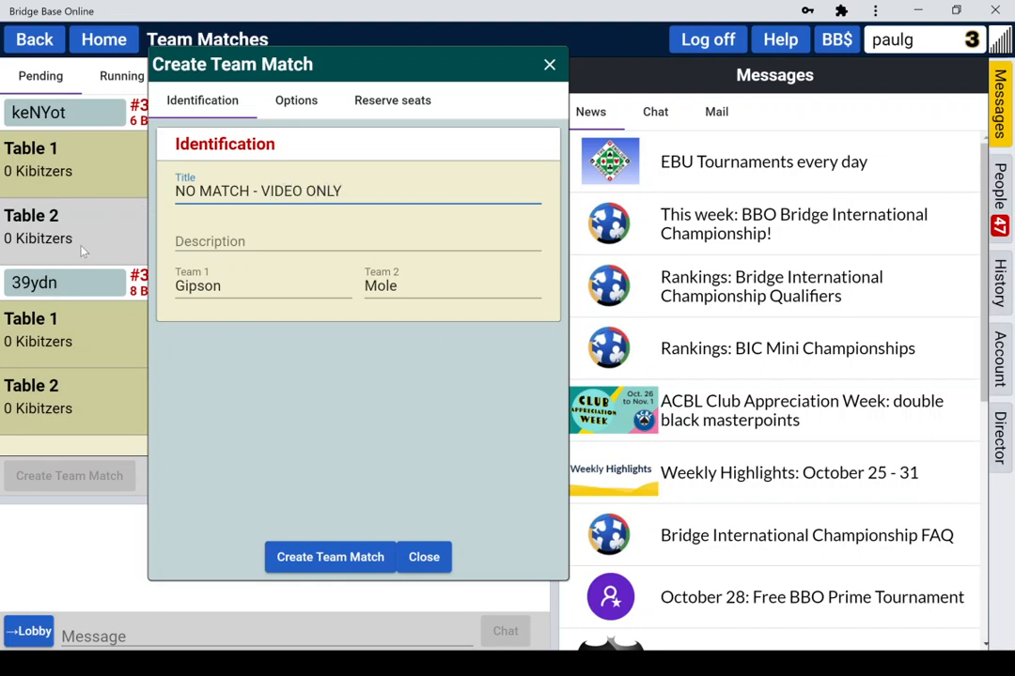
{"action": "left_click", "coordinate": [184, 241]}
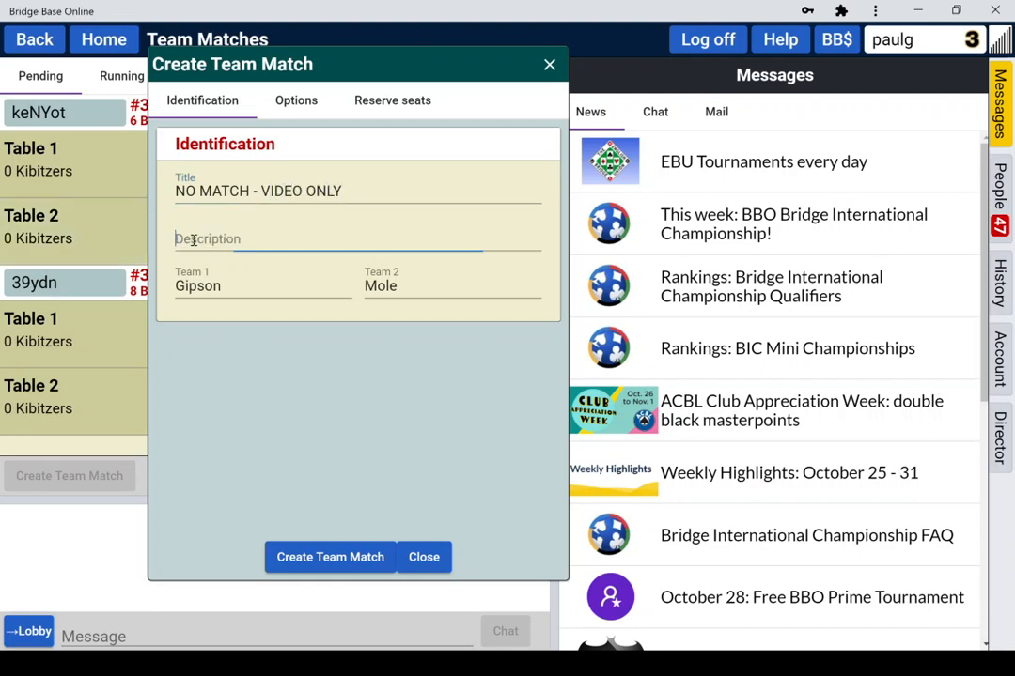
{"action": "type", "text": "+privat"}
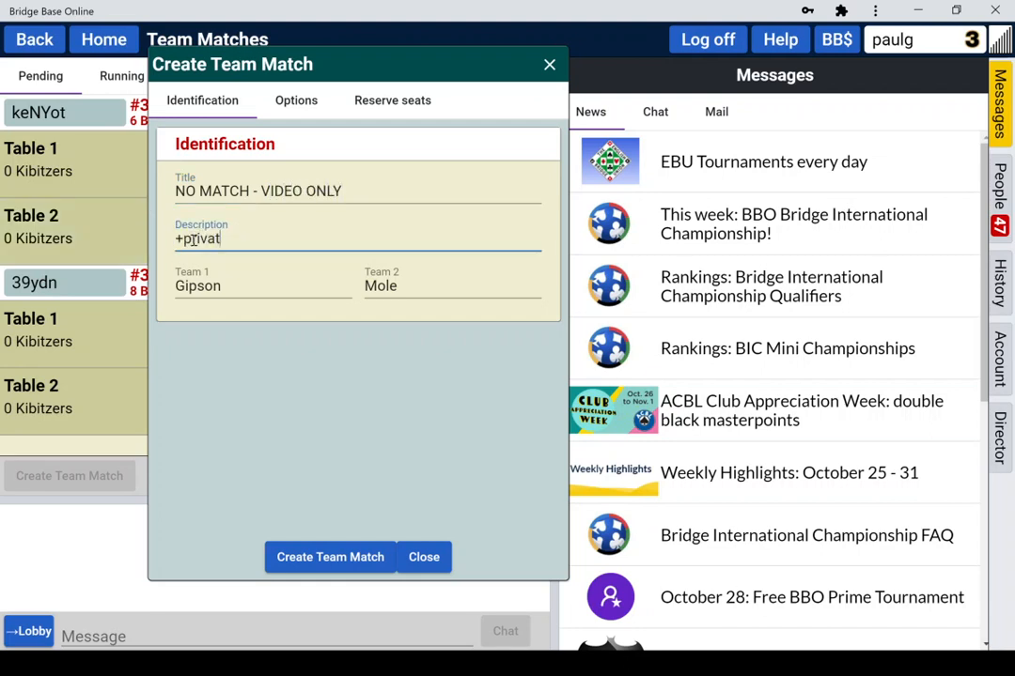
{"action": "type", "text": "e+"}
Step: Create the team match, confirm it, and close the setup window
{"action": "left_click_drag", "start_coordinate": [226, 60], "coordinate": [602, 80]}
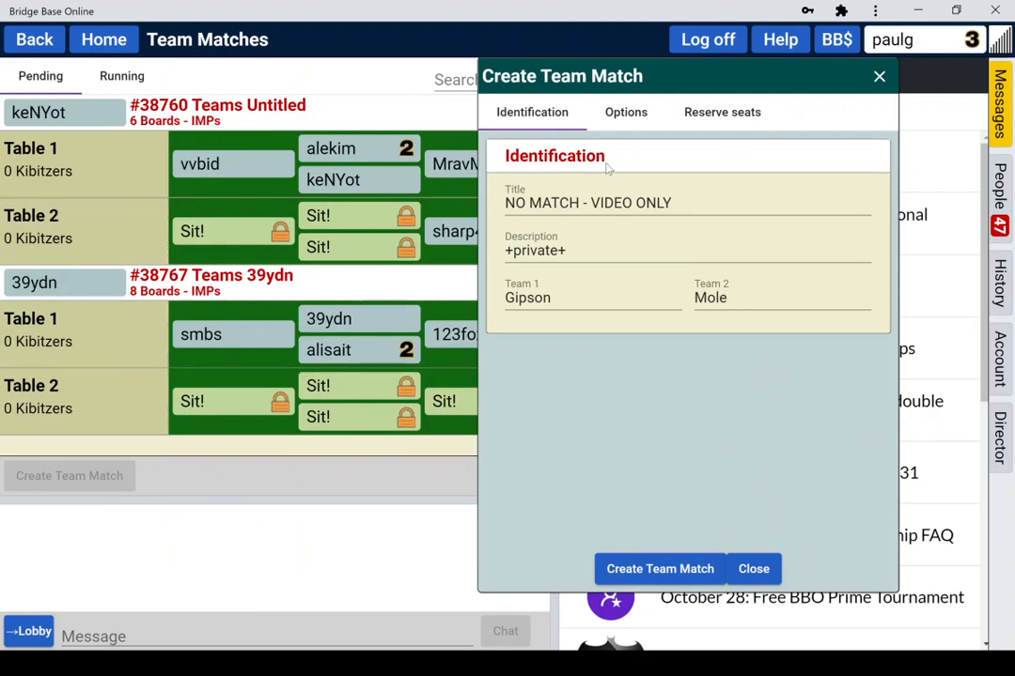
{"action": "left_click_drag", "start_coordinate": [637, 75], "coordinate": [418, 72]}
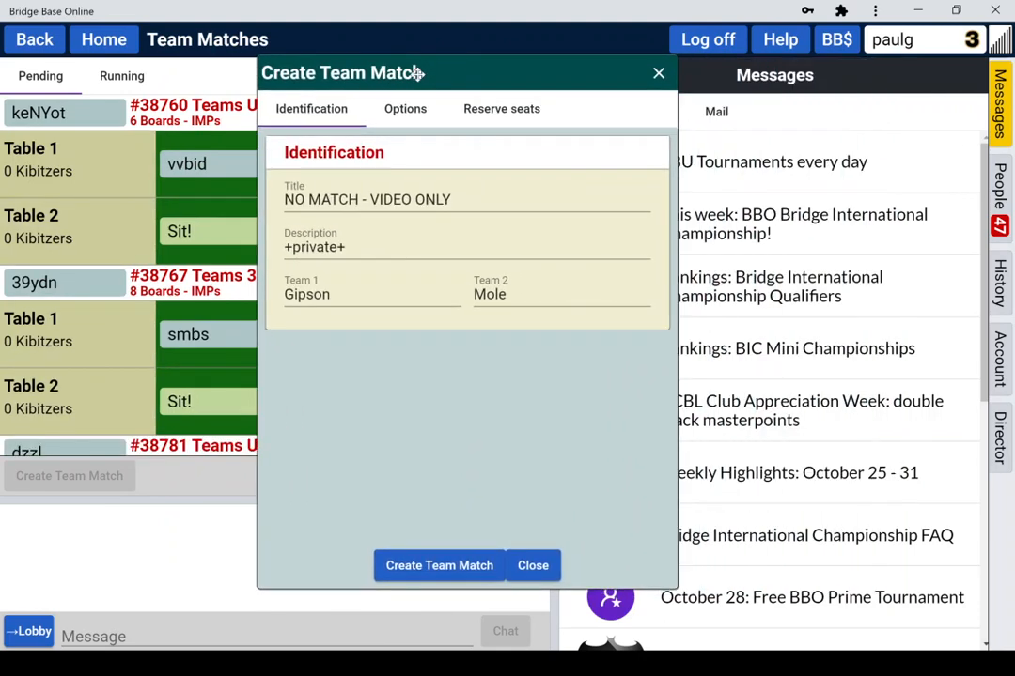
{"action": "left_click", "coordinate": [433, 567]}
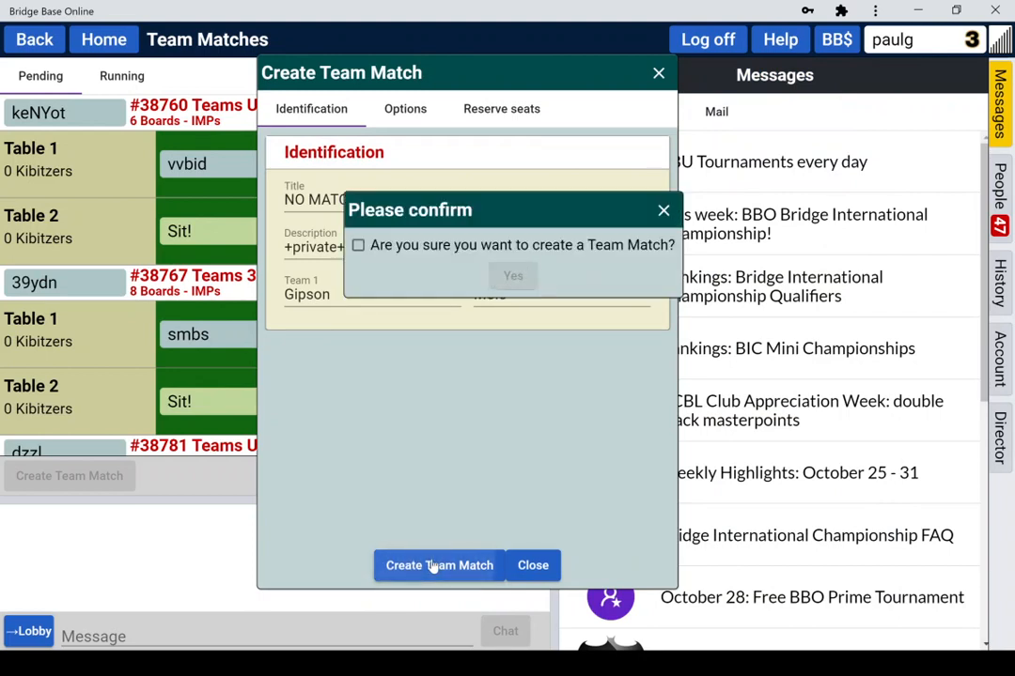
{"action": "left_click", "coordinate": [358, 245]}
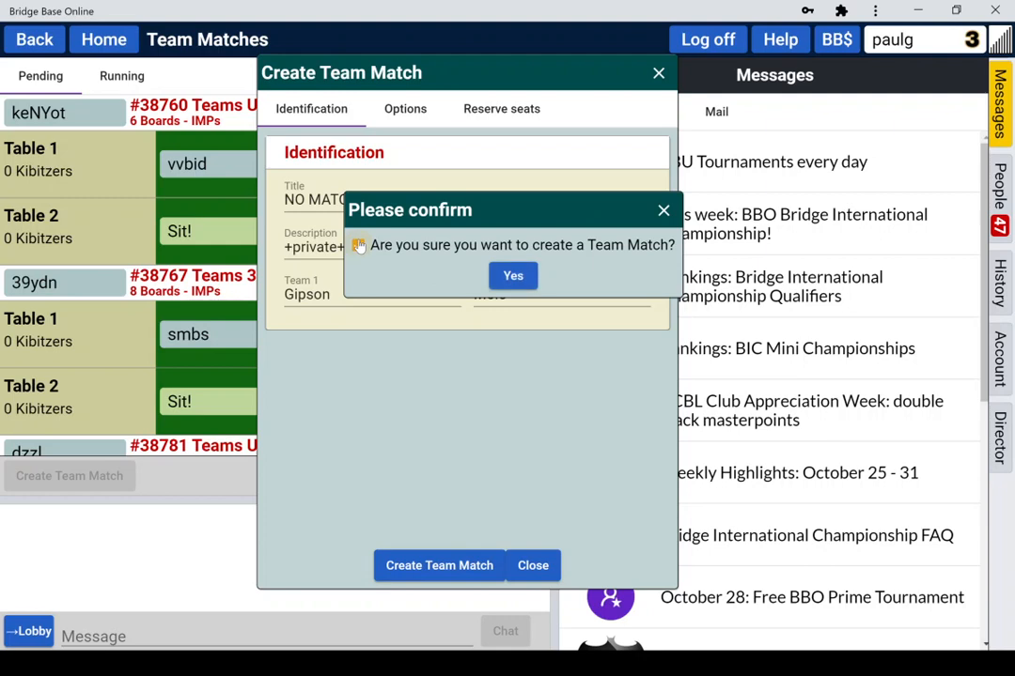
{"action": "left_click", "coordinate": [513, 277]}
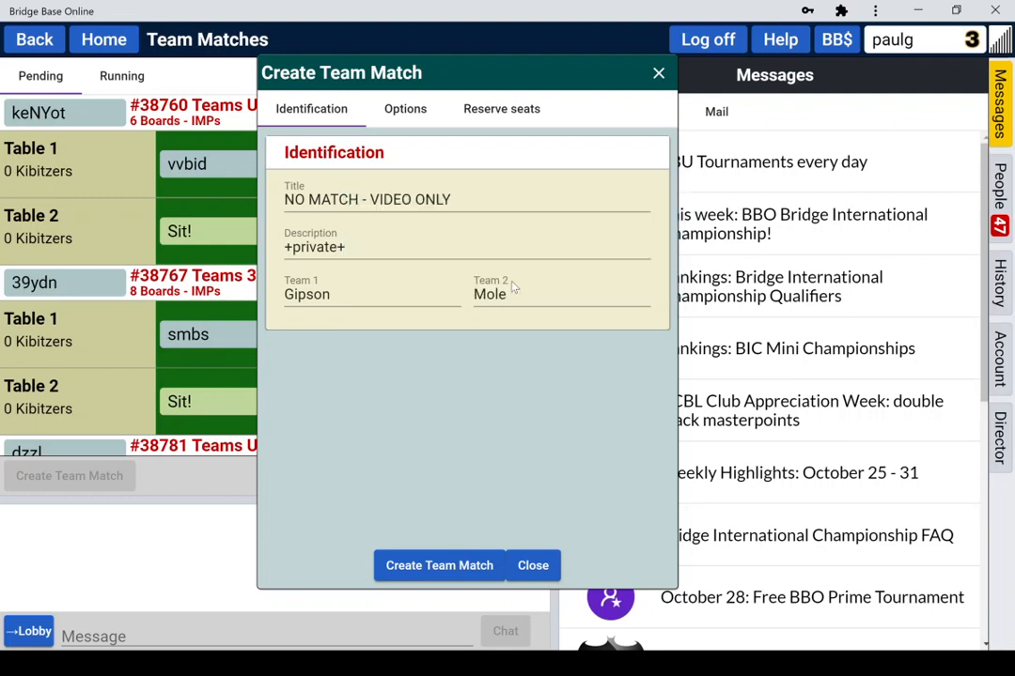
{"action": "left_click", "coordinate": [534, 565]}
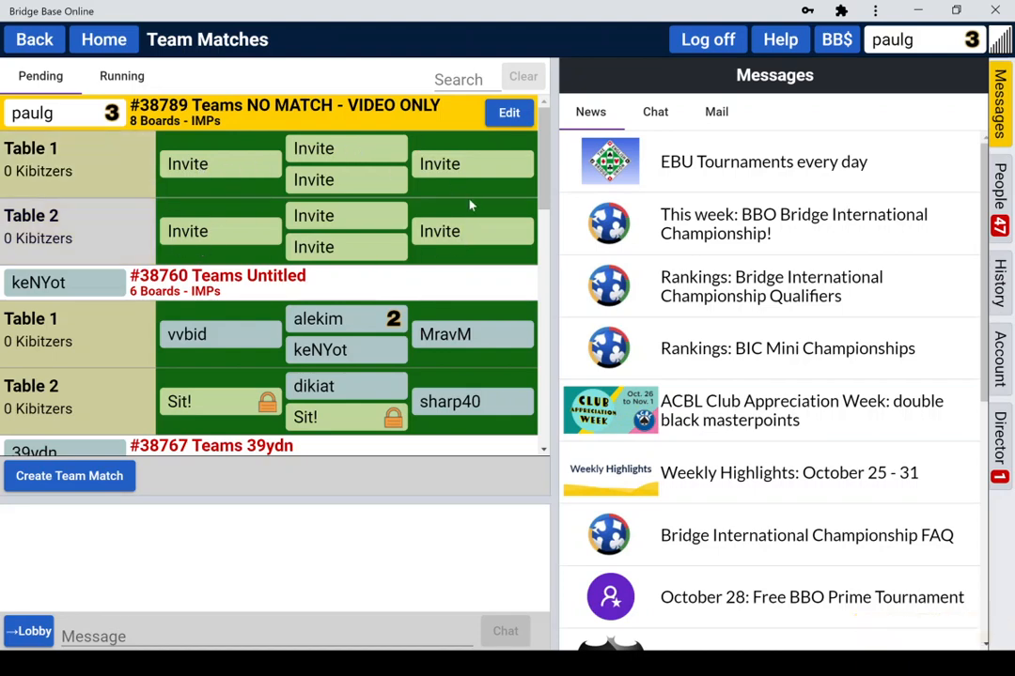
{"action": "left_click", "coordinate": [335, 150]}
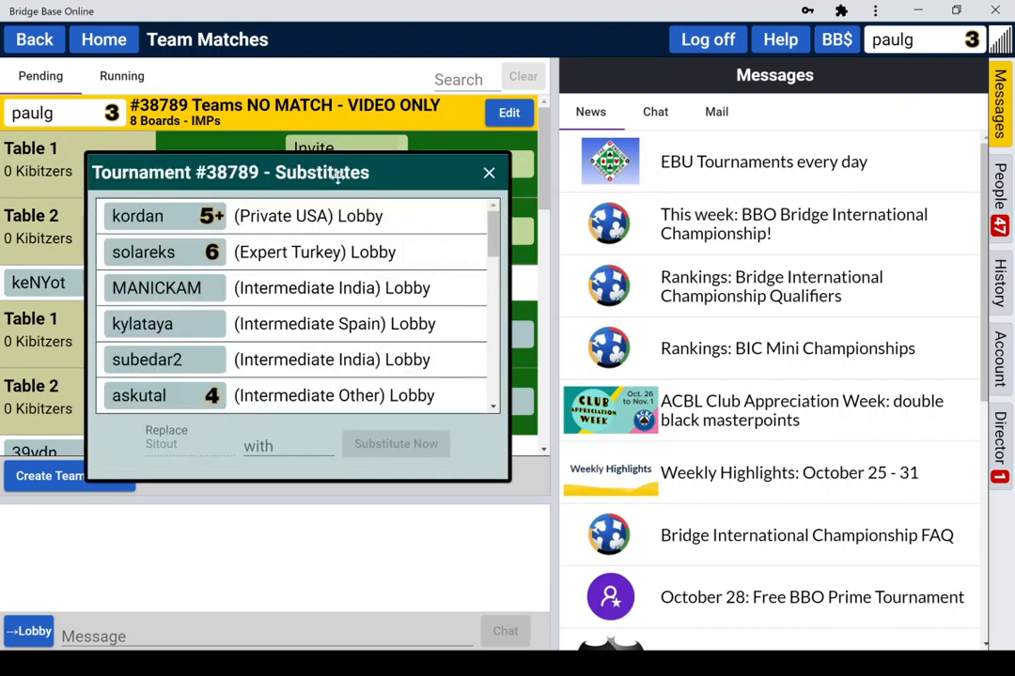
{"action": "left_click", "coordinate": [272, 446]}
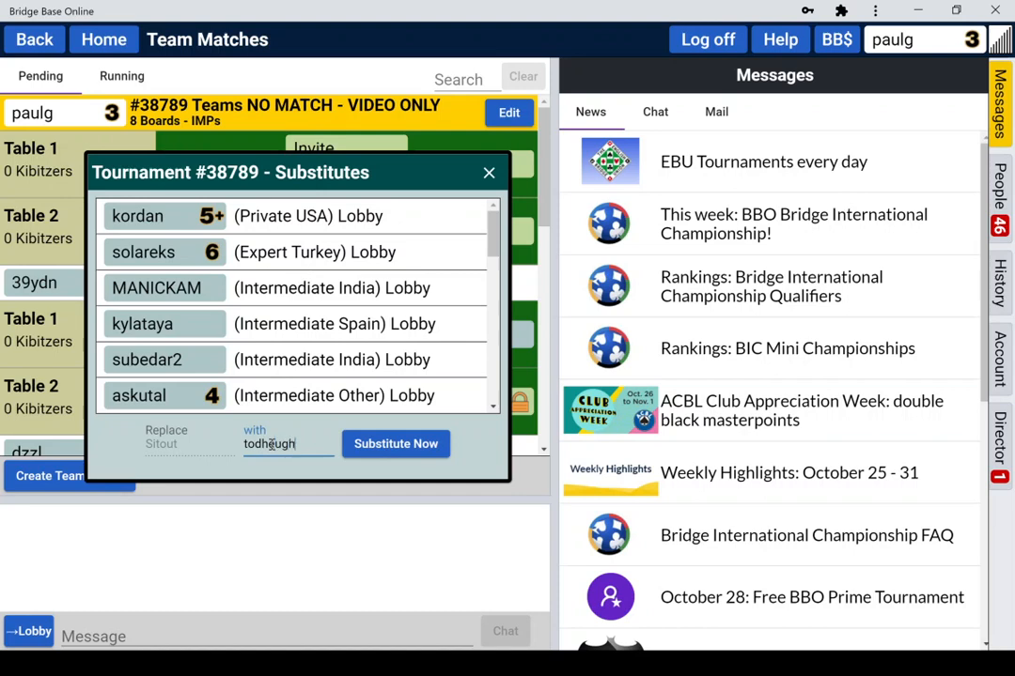
{"action": "left_click", "coordinate": [403, 443]}
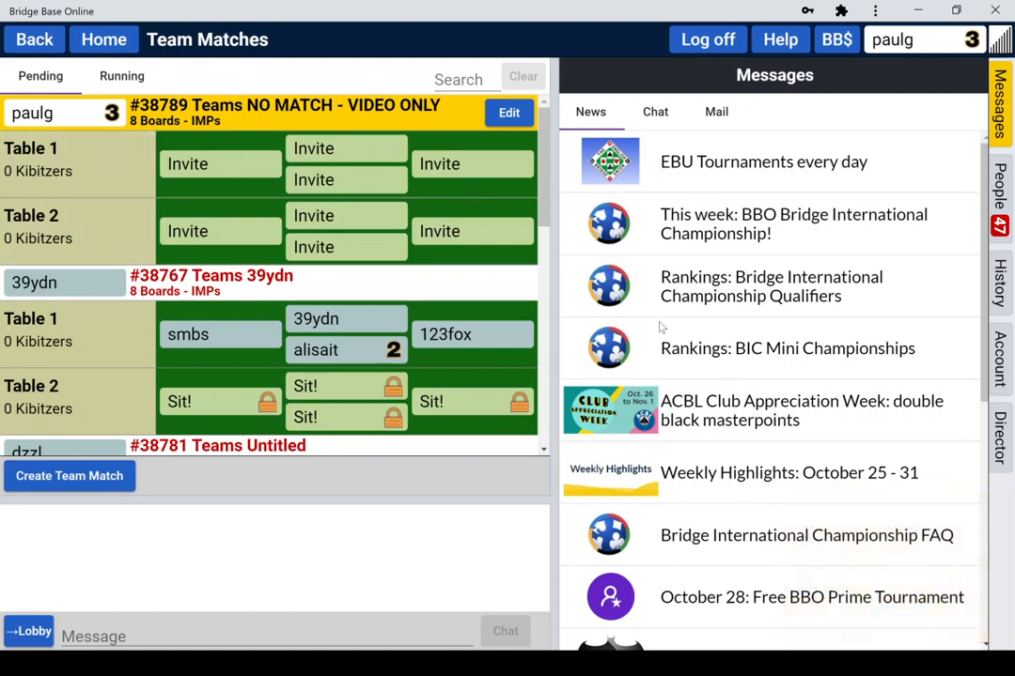
Step: Cancel tournament #38789 from the Director panel, confirming the cancellation
{"action": "left_click", "coordinate": [1001, 449]}
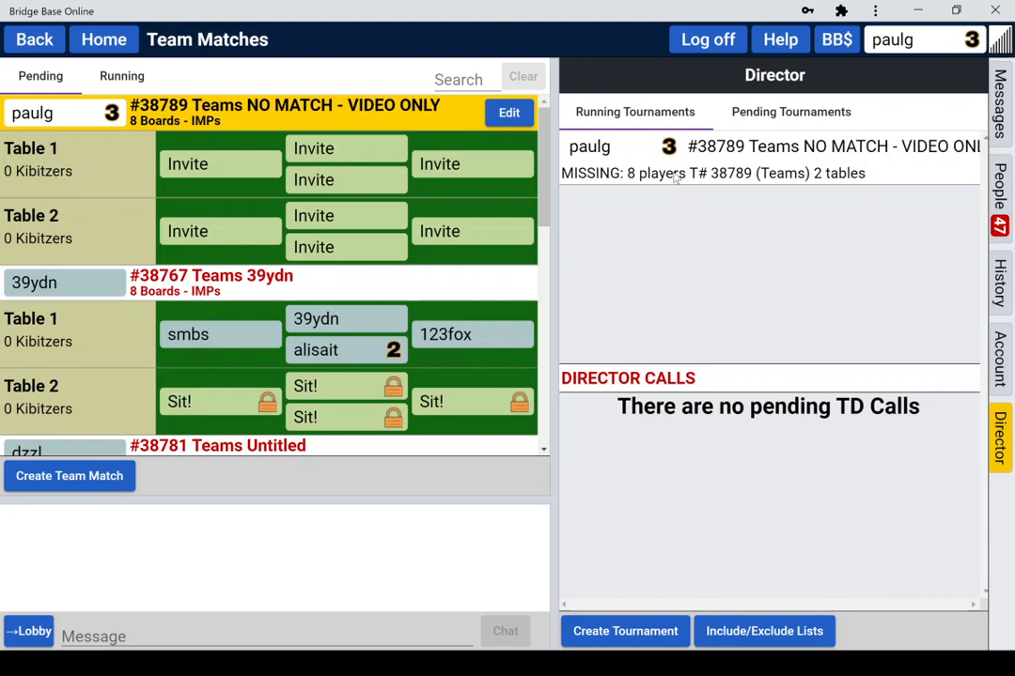
{"action": "left_click", "coordinate": [714, 173]}
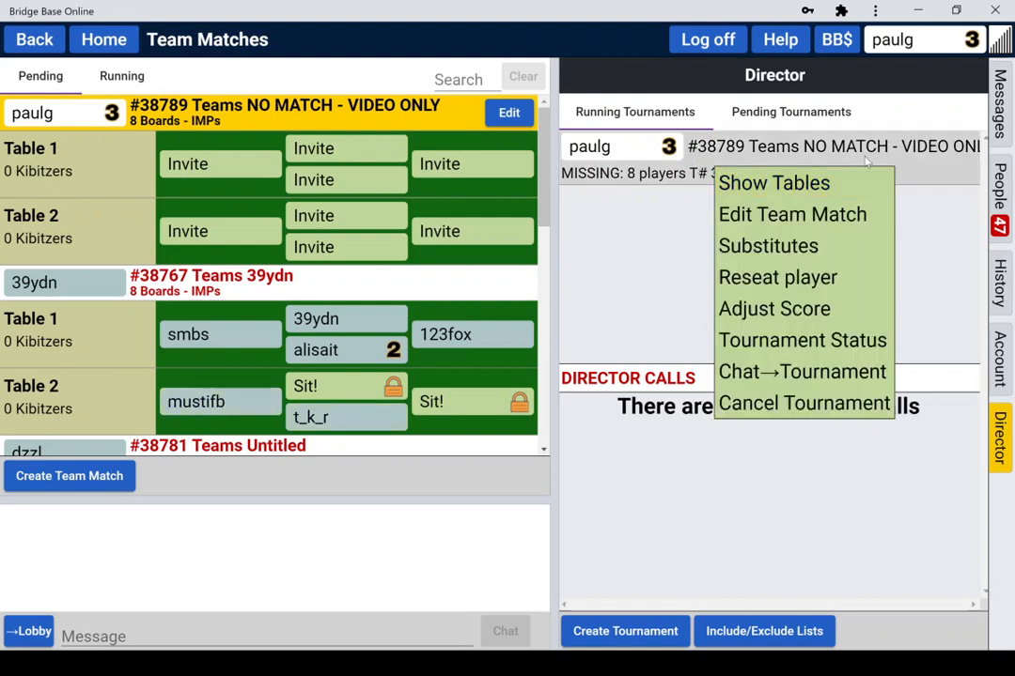
{"action": "left_click", "coordinate": [943, 251]}
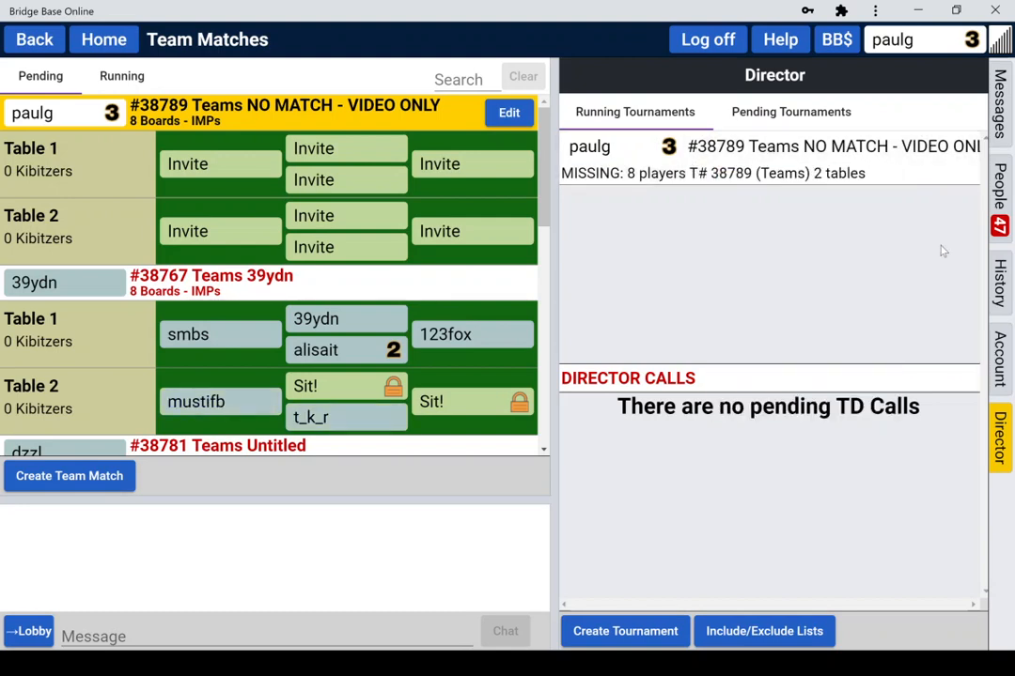
{"action": "left_click", "coordinate": [857, 167]}
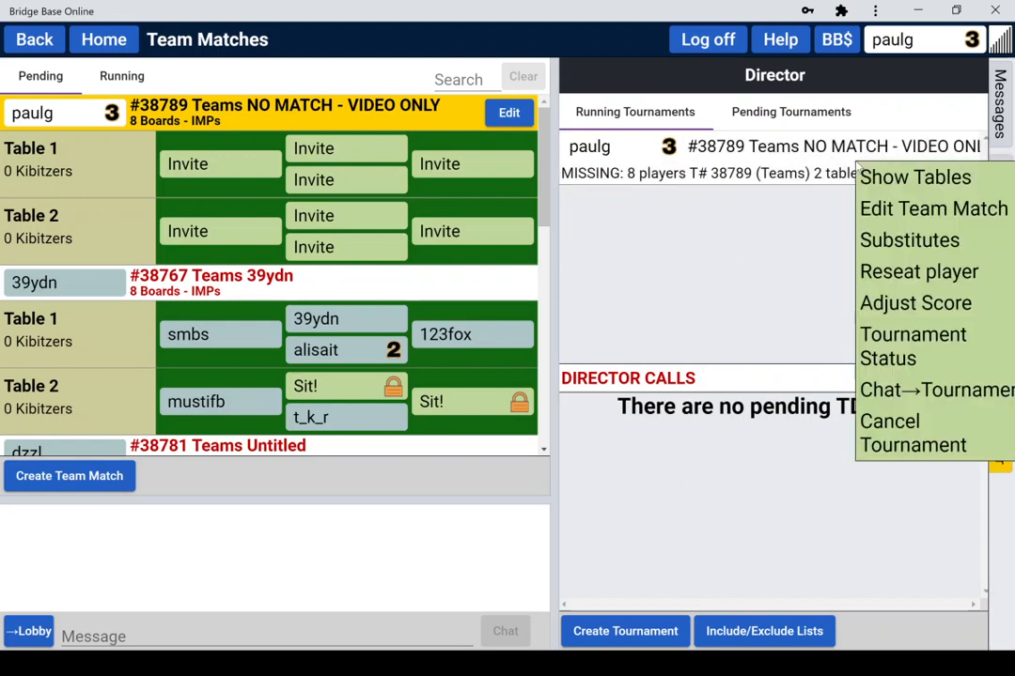
{"action": "left_click", "coordinate": [888, 434]}
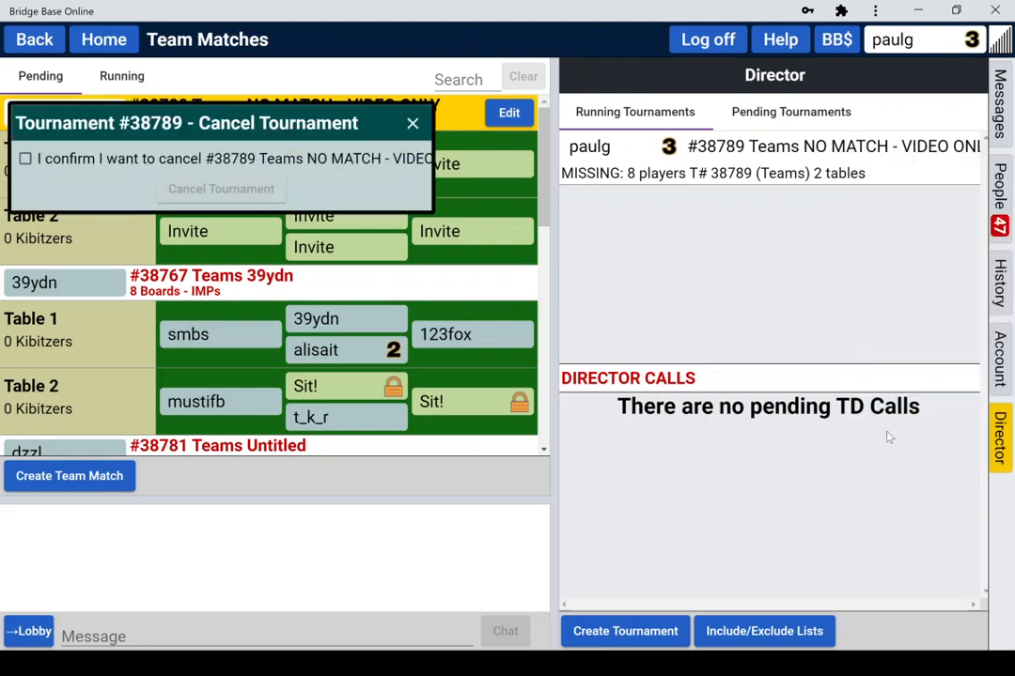
{"action": "left_click", "coordinate": [26, 160]}
{"action": "left_click", "coordinate": [214, 191]}
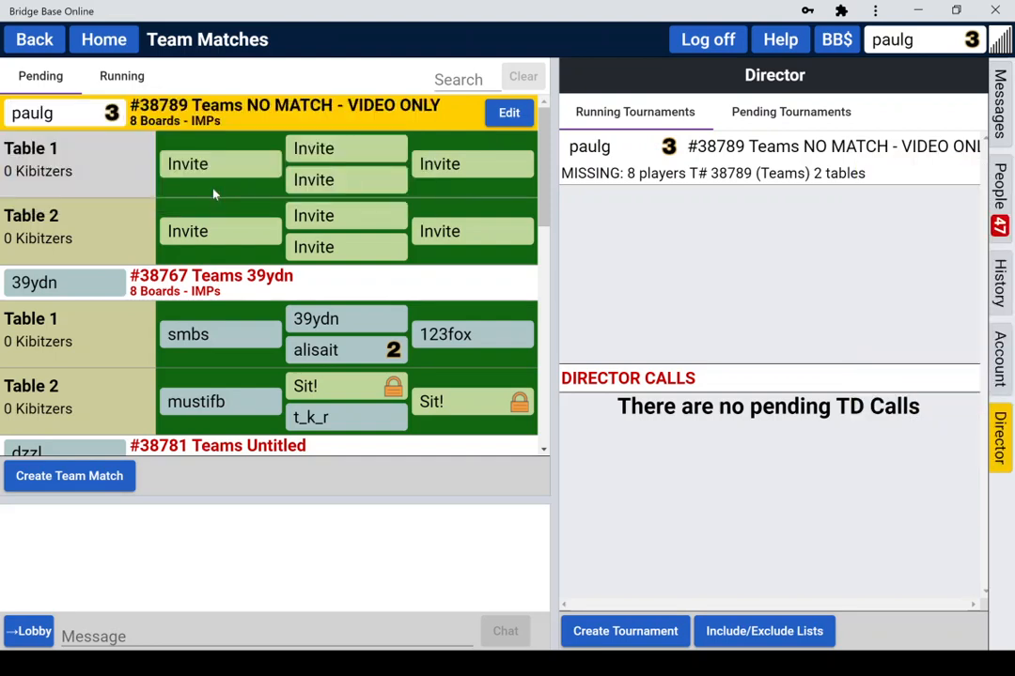